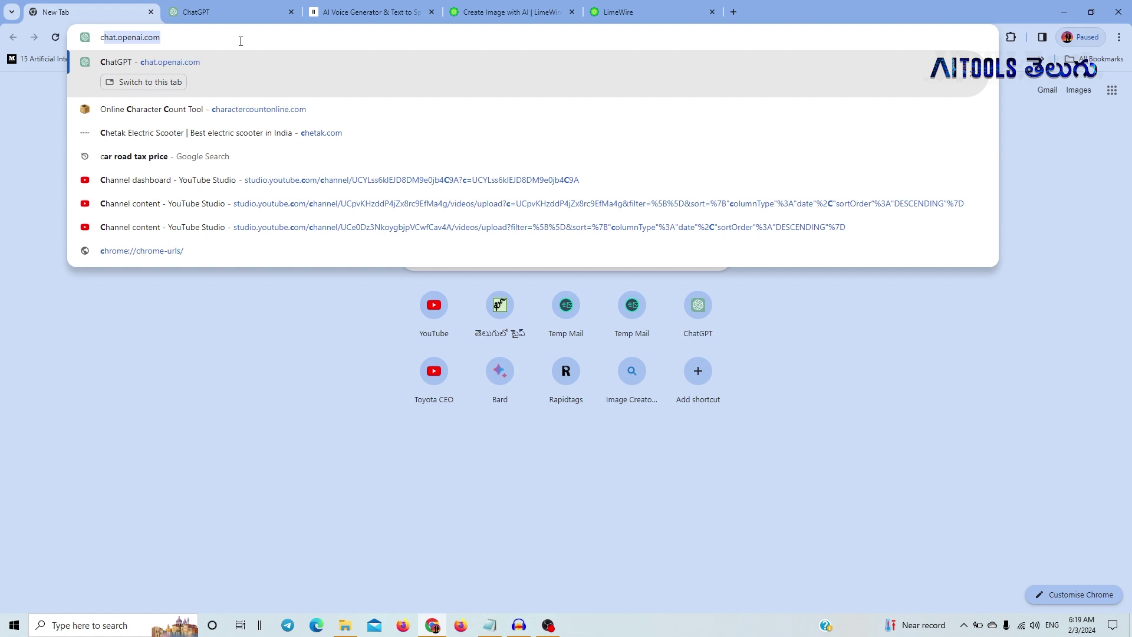
Open chat.openai.com and send the prompt "write a short kids story about a young boy and an elephant in about 150 words".
key("Return")
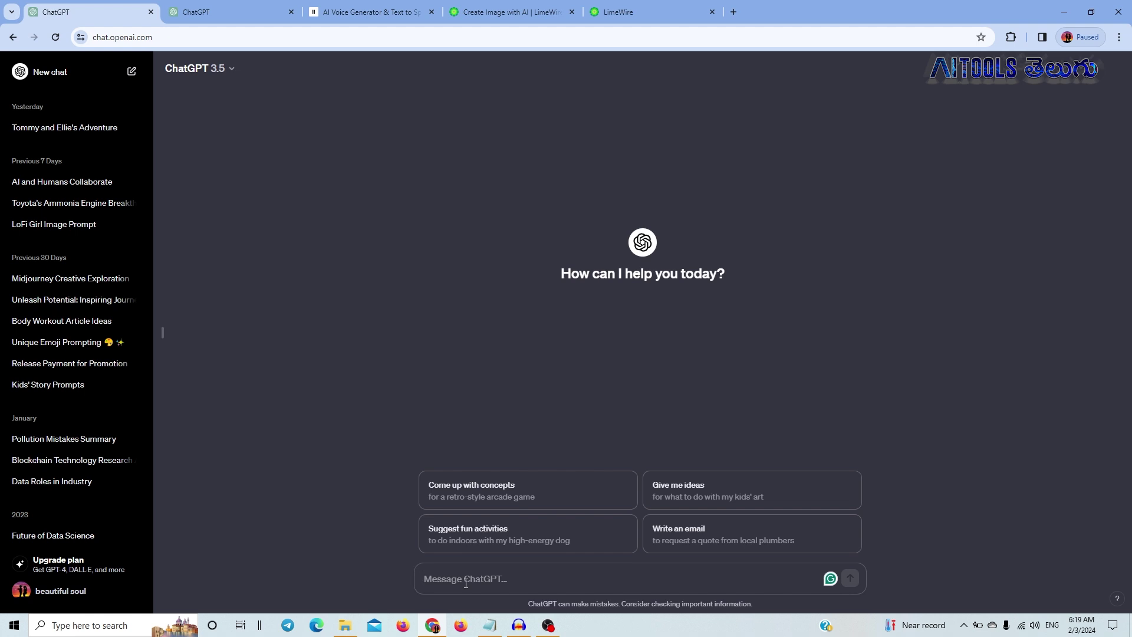
left_click(489, 626)
left_click(449, 568)
type("write a short kids story about a young boy and an elephant in about 150 words")
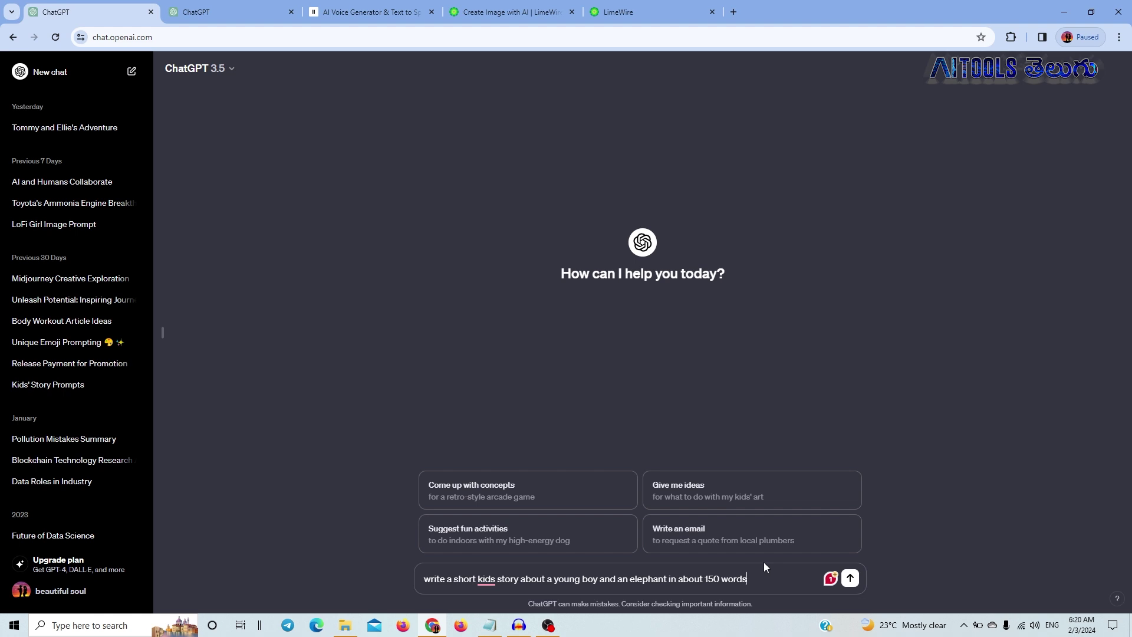
key("Return")
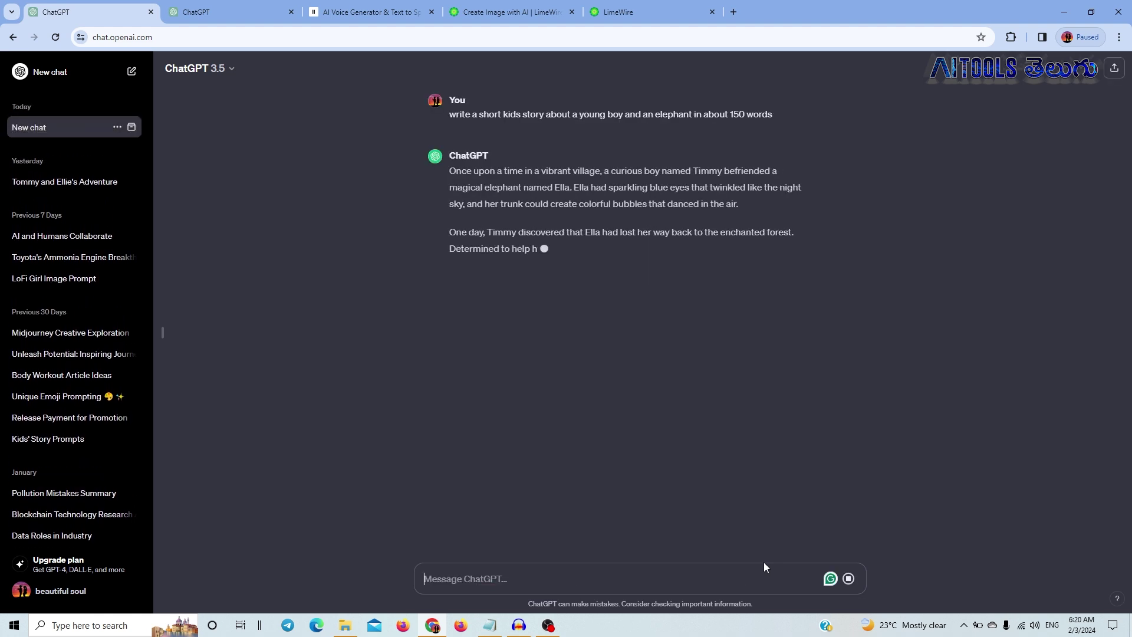
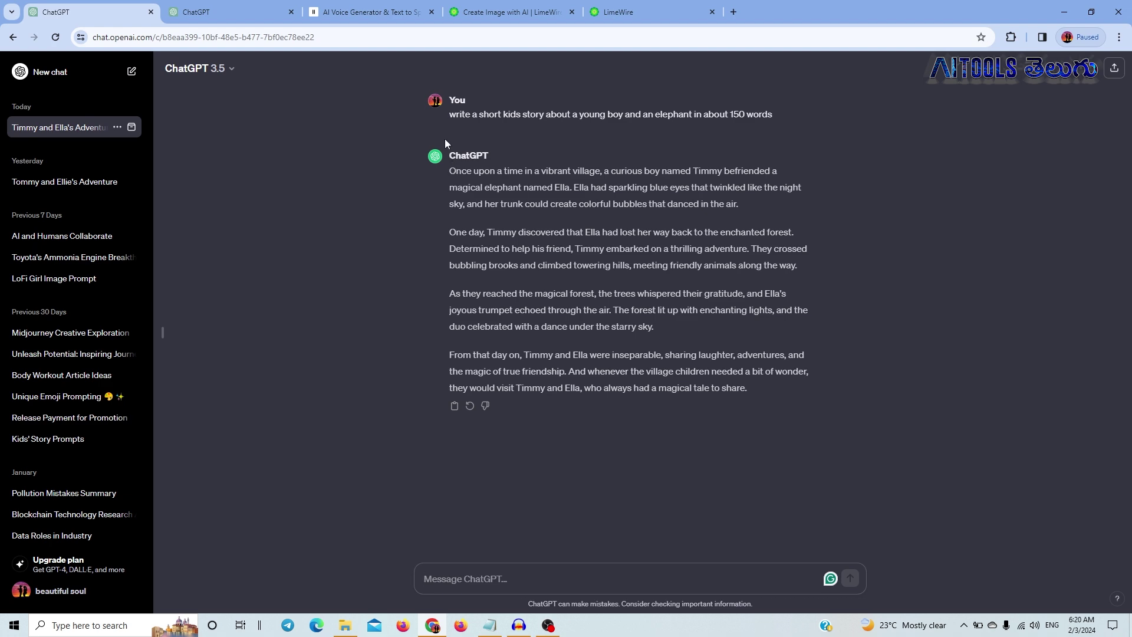
Switch to ElevenLabs Speech Synthesis and look through the premade voices available for text to speech.
left_click(396, 10)
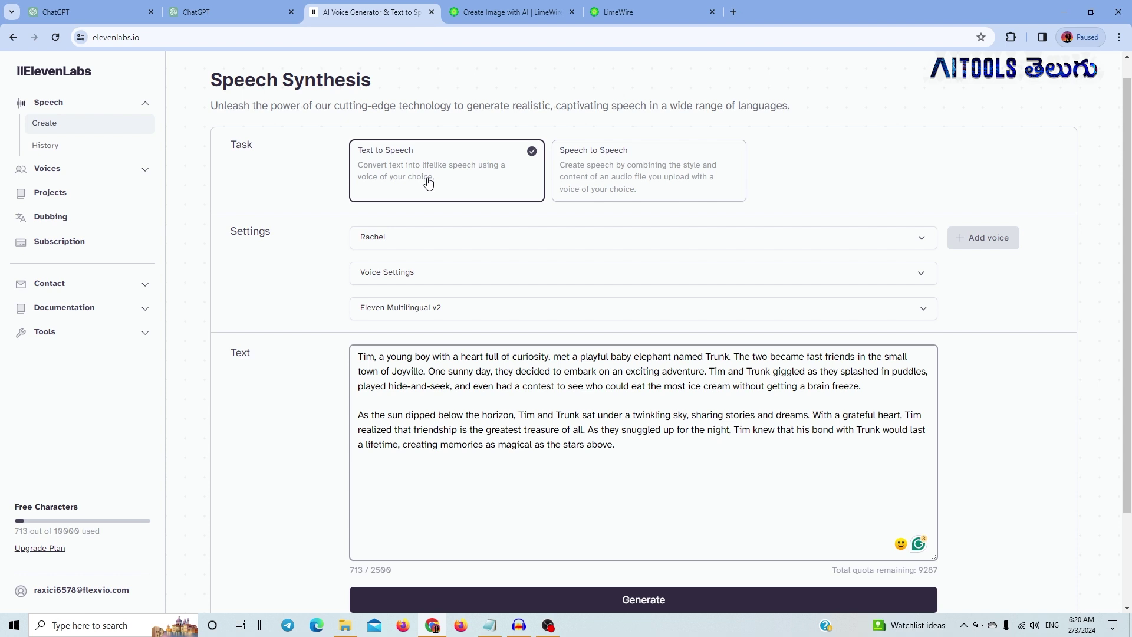
scroll(446, 235, "down", 1)
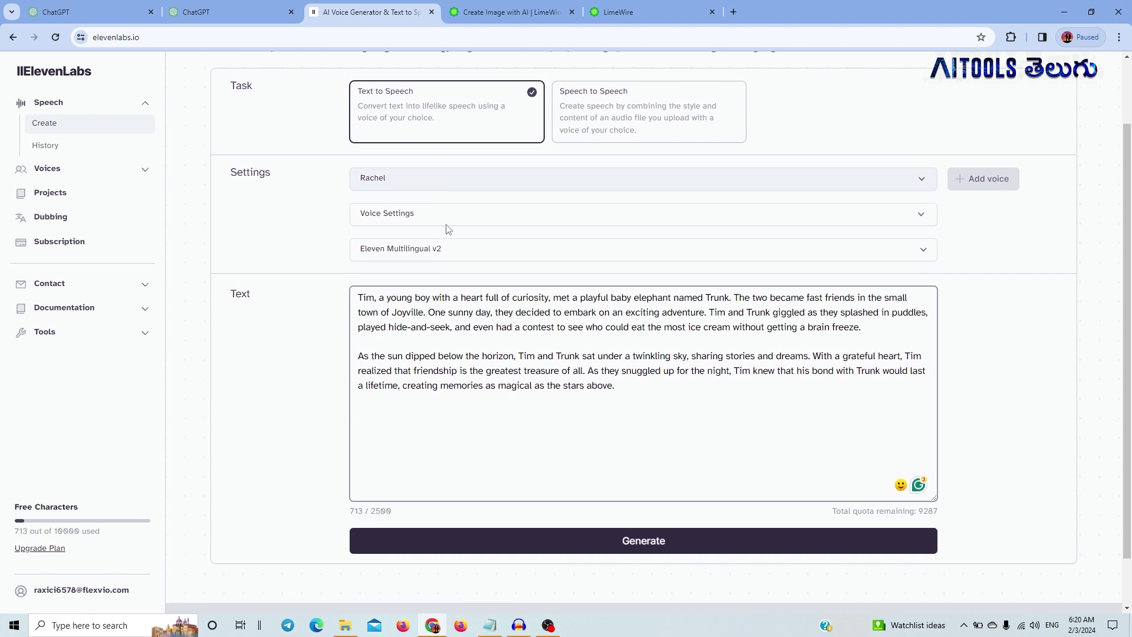
left_click(448, 187)
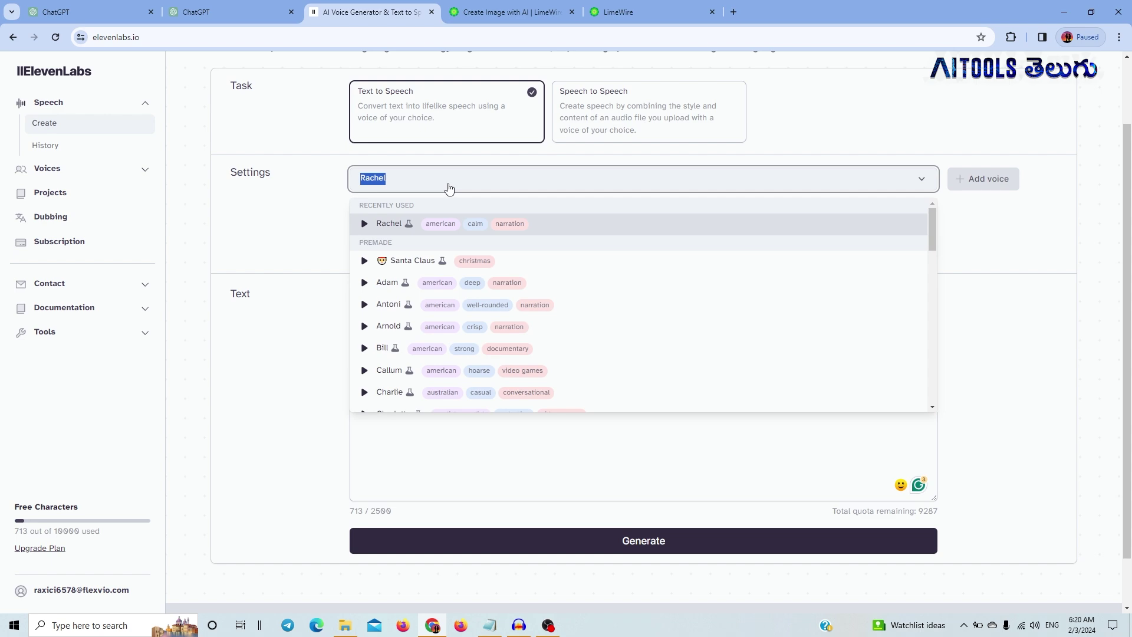
left_click(352, 186)
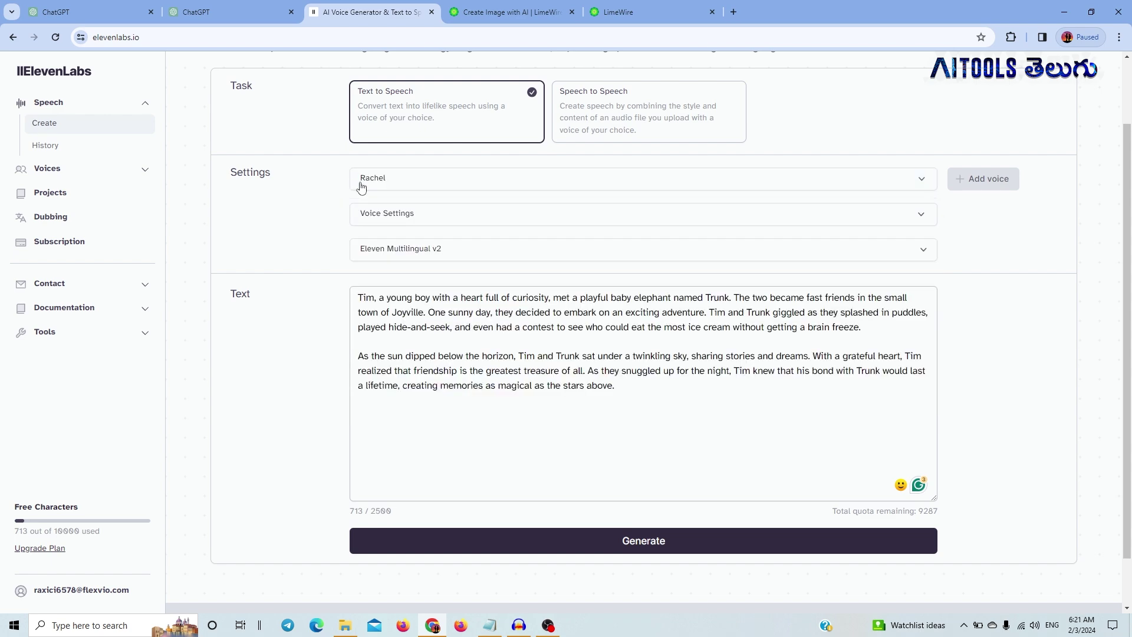
left_click(420, 188)
scroll(430, 236, "down", 5)
scroll(429, 244, "down", 7)
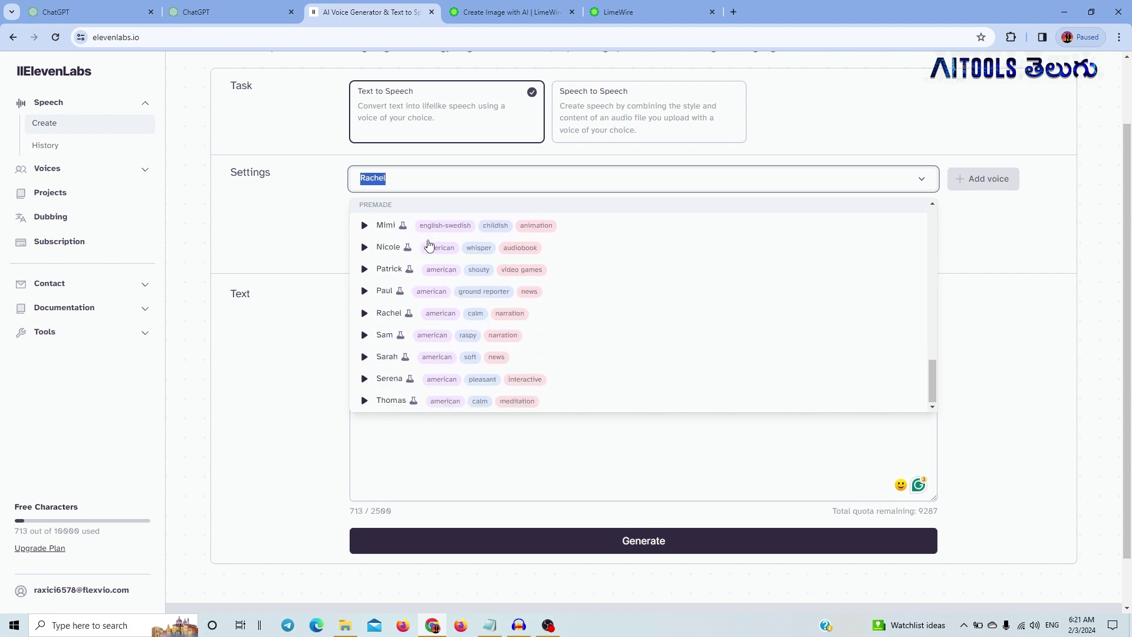
scroll(412, 238, "up", 15)
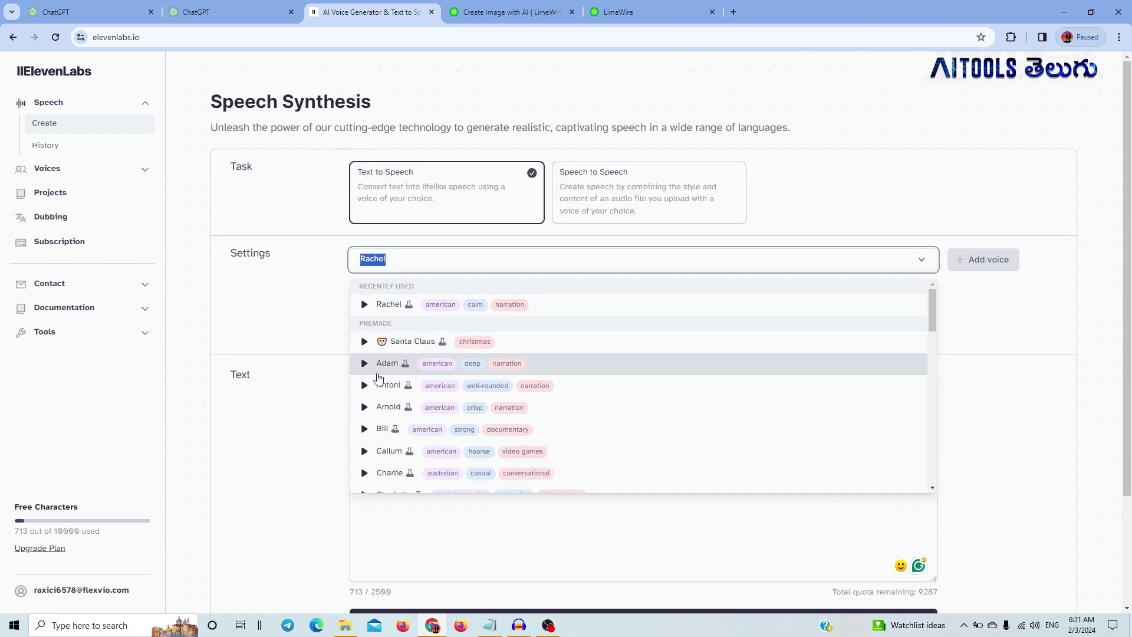
scroll(364, 341, "down", 6)
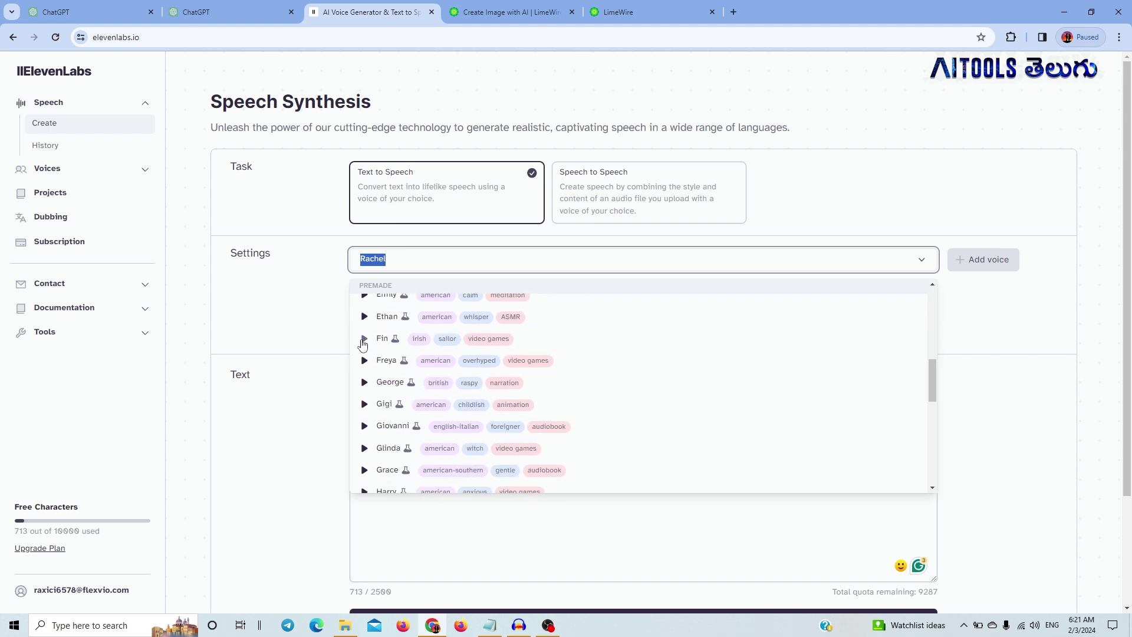
scroll(293, 312, "down", 2)
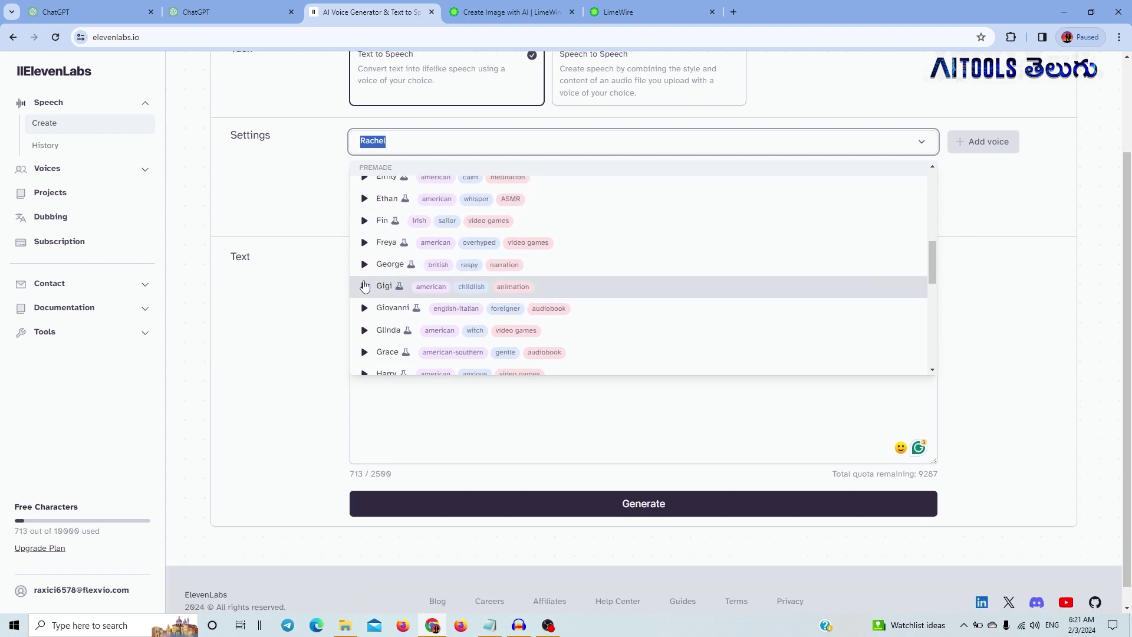
scroll(387, 255, "up", 6)
scroll(383, 212, "up", 1)
Preview the Rachel, Adam, Freya and Jessie voices and select Rachel as the text-to-speech voice.
left_click(365, 188)
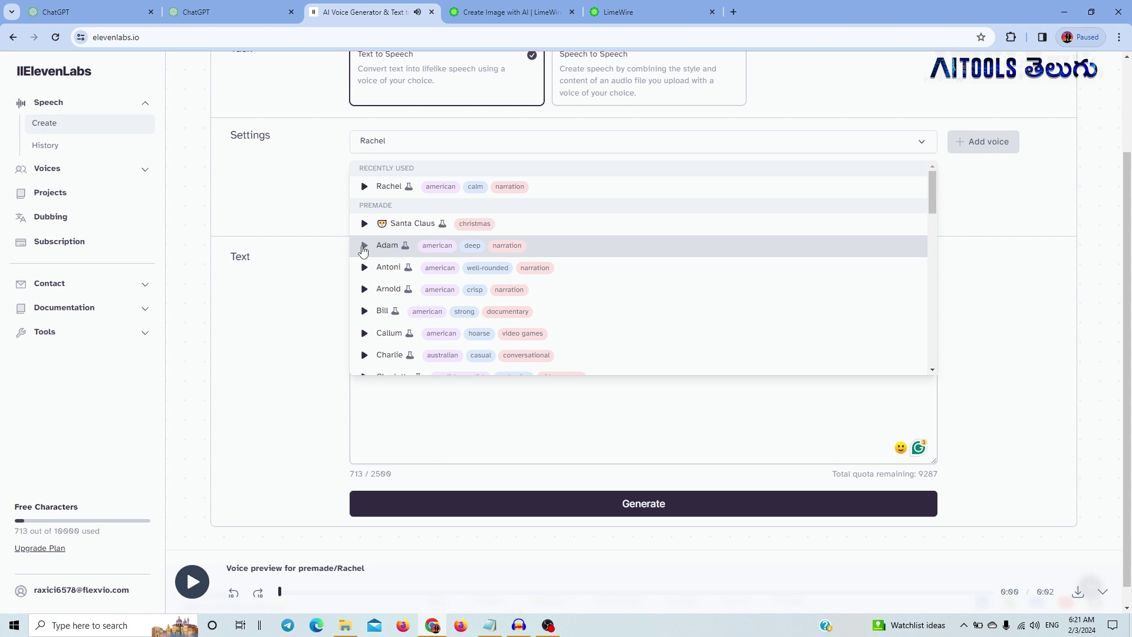
left_click(365, 246)
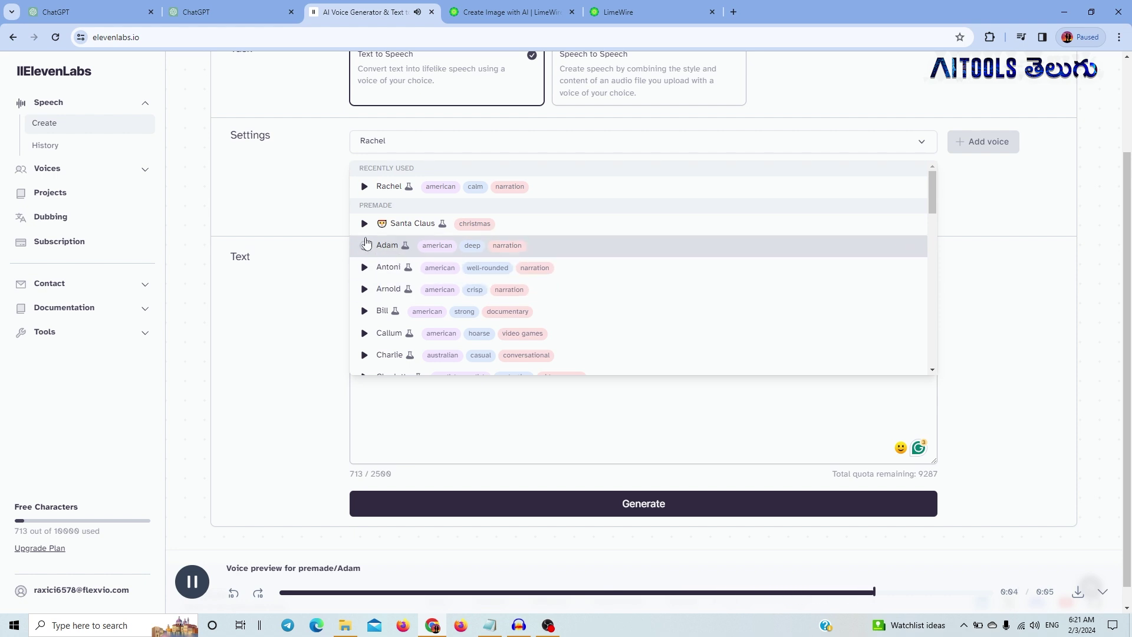
scroll(365, 354, "down", 4)
left_click(364, 360)
scroll(365, 357, "down", 4)
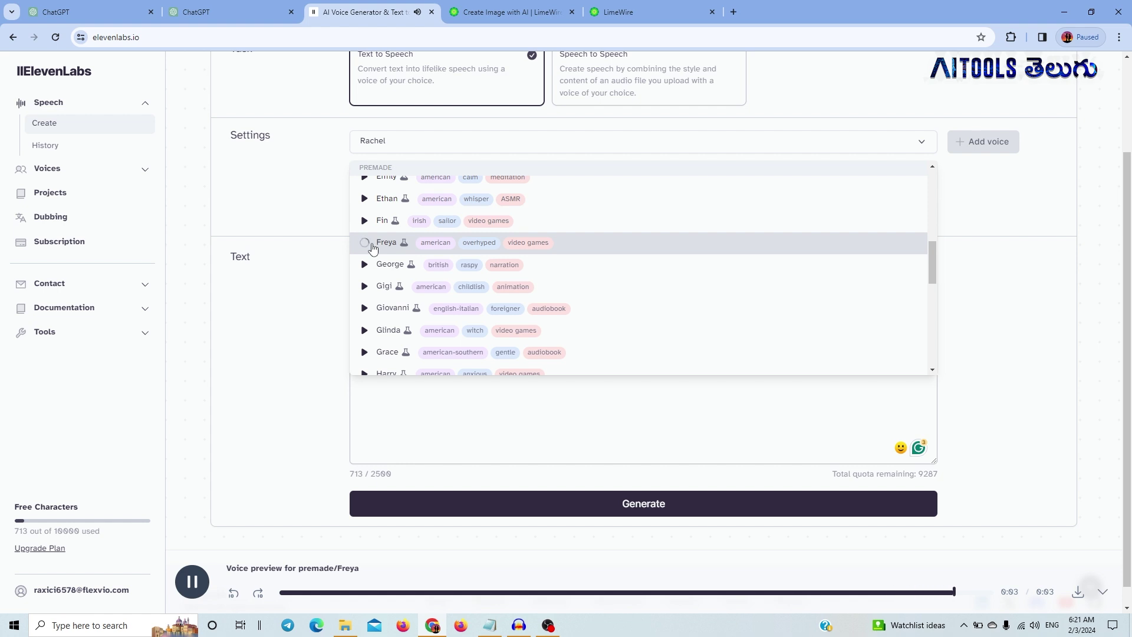
scroll(373, 252, "down", 2)
scroll(376, 281, "up", 3)
scroll(374, 281, "down", 3)
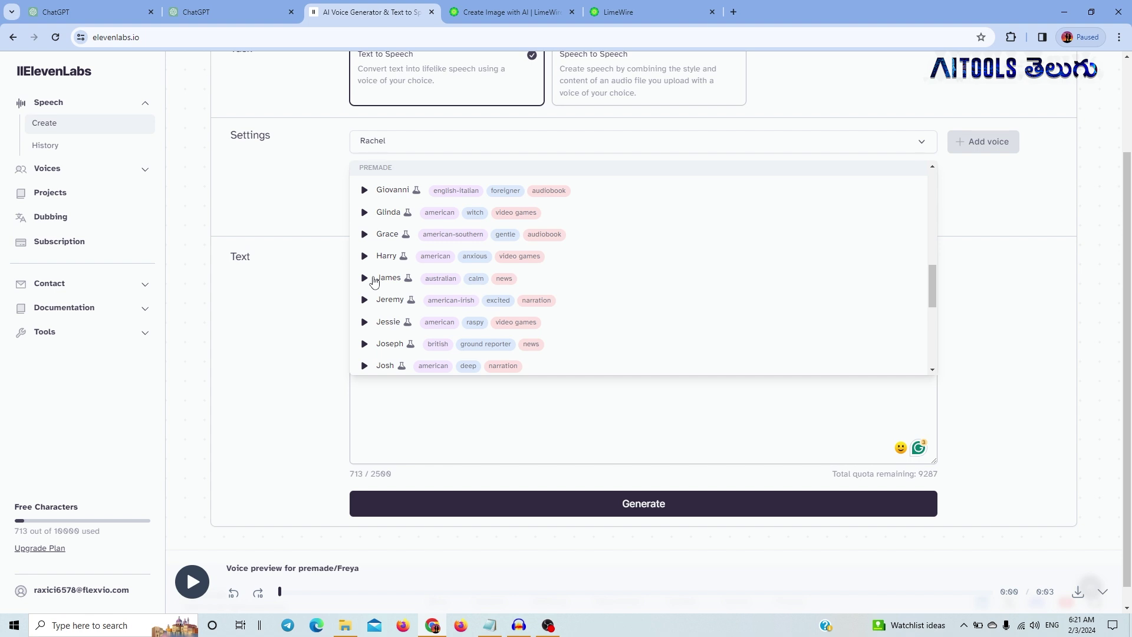
left_click(366, 323)
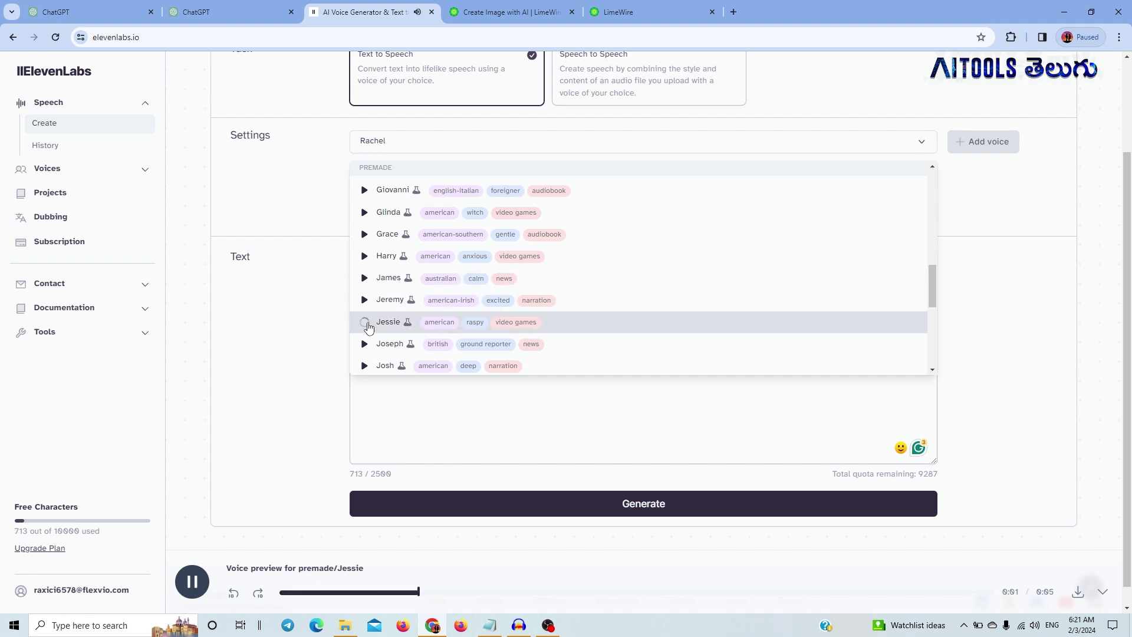
scroll(372, 323, "up", 5)
scroll(372, 318, "up", 3)
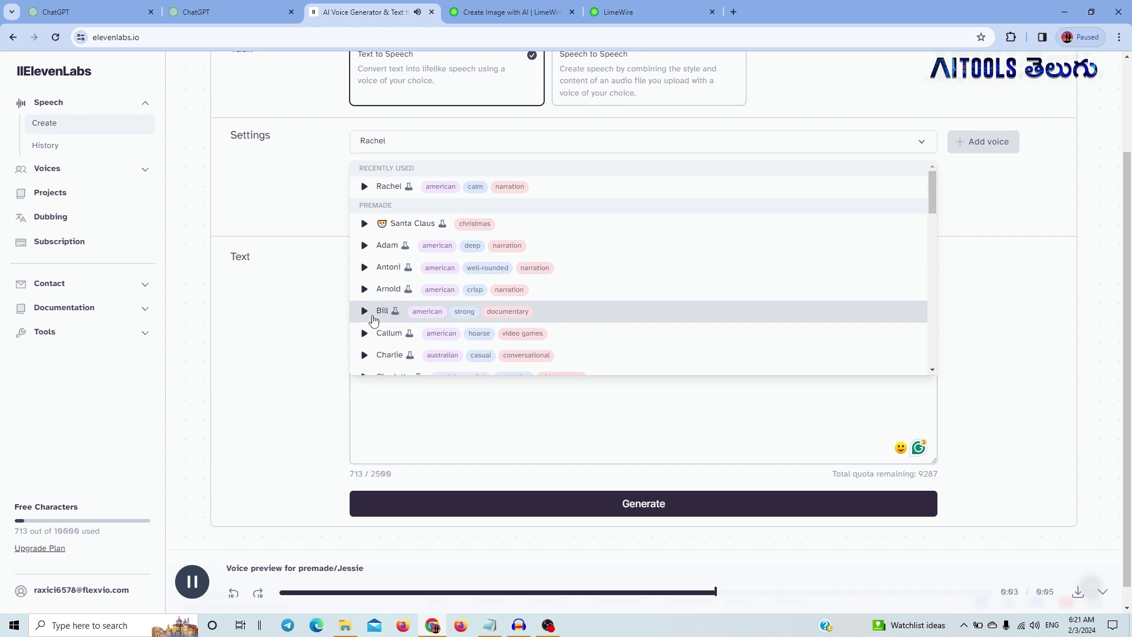
left_click(384, 190)
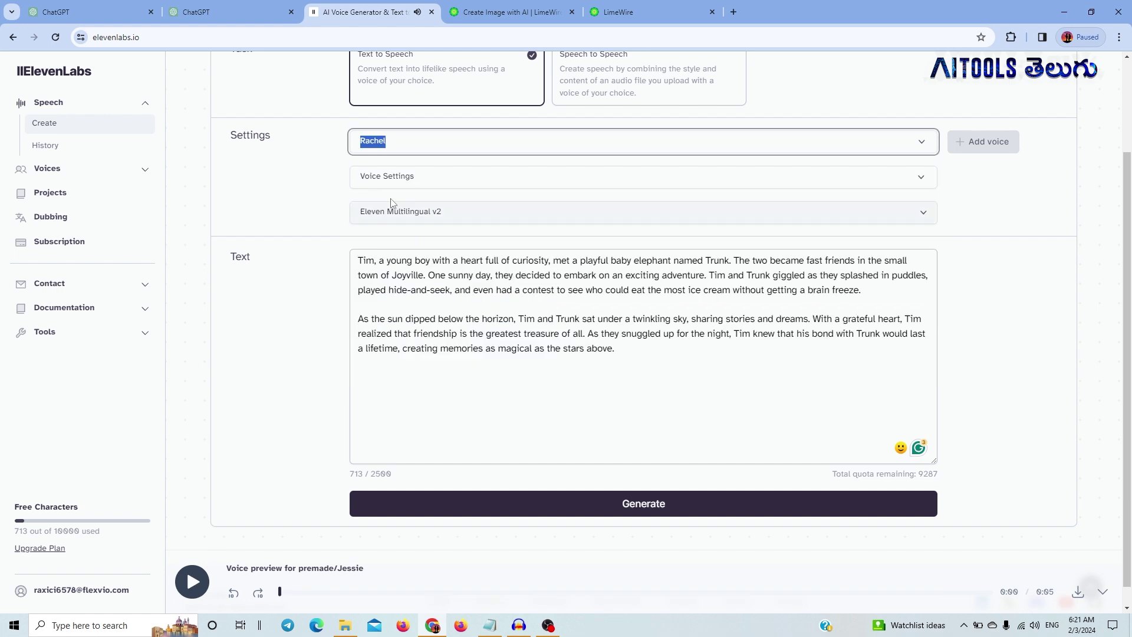
Review the voice settings and the available speech models without changing them.
left_click(415, 184)
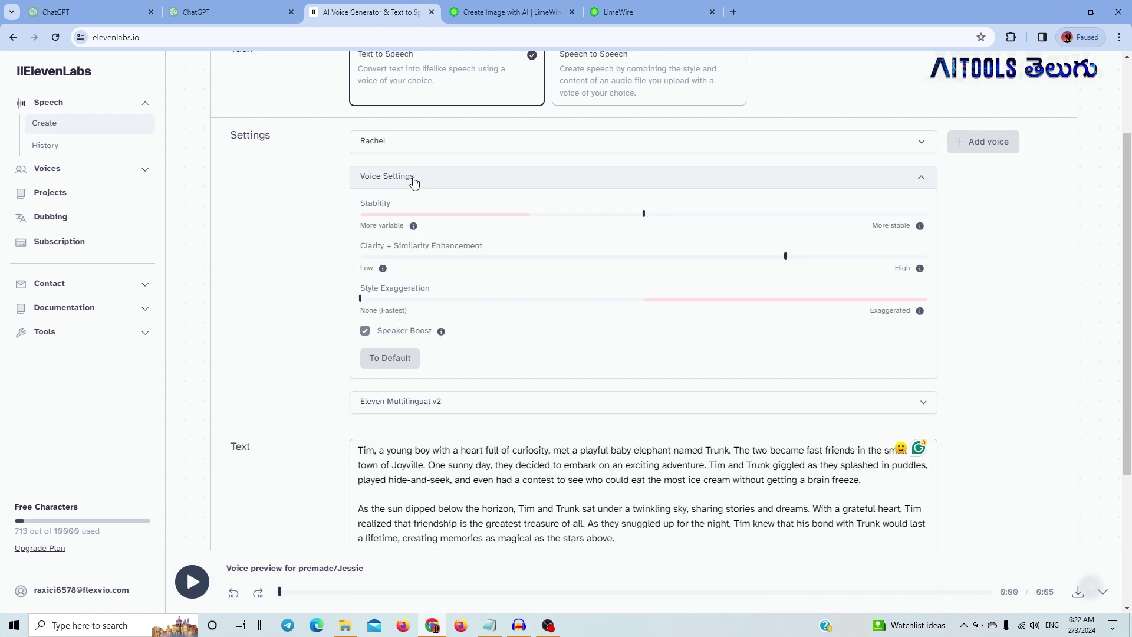
left_click(414, 182)
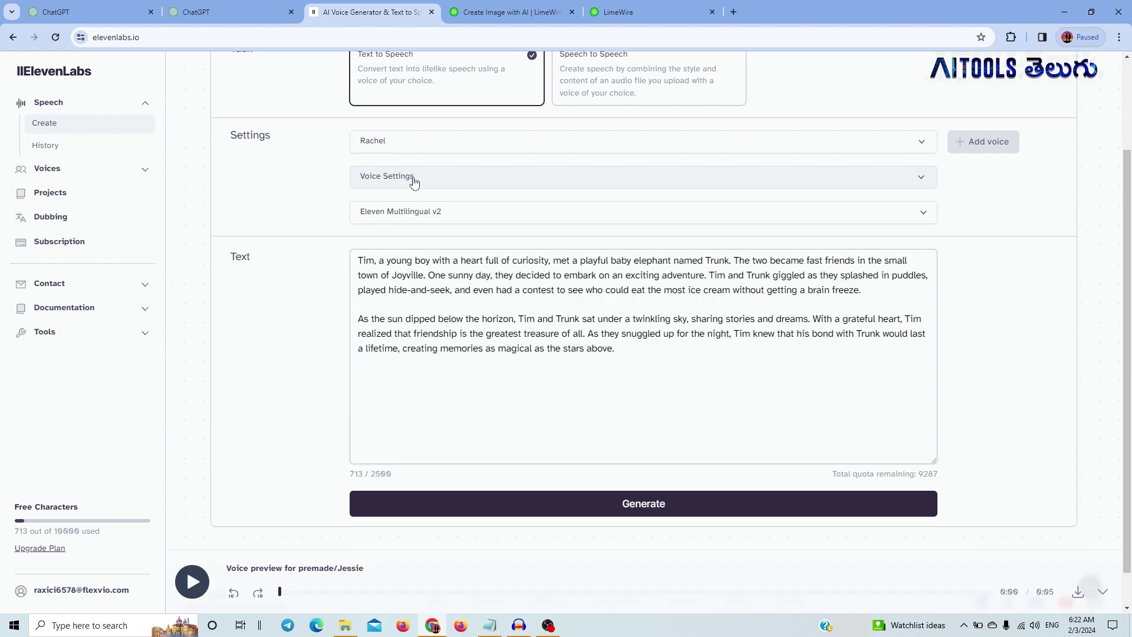
left_click(401, 214)
left_click(352, 212)
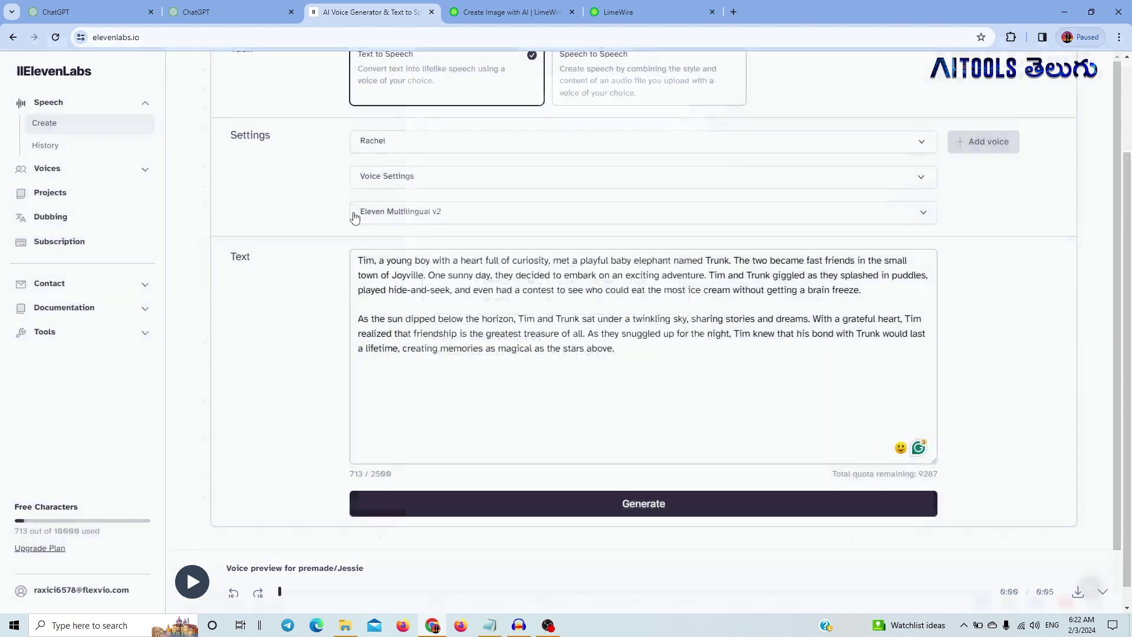
scroll(358, 248, "down", 1)
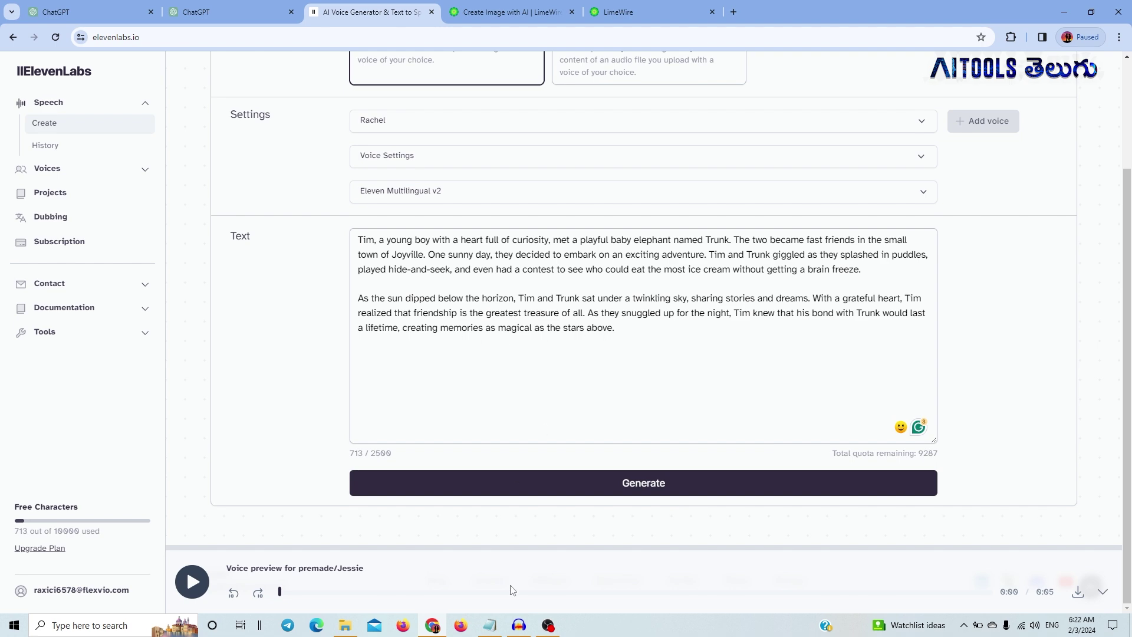
Copy the full story from ChatGPT and replace the existing text in ElevenLabs with it.
key("ctrl+1")
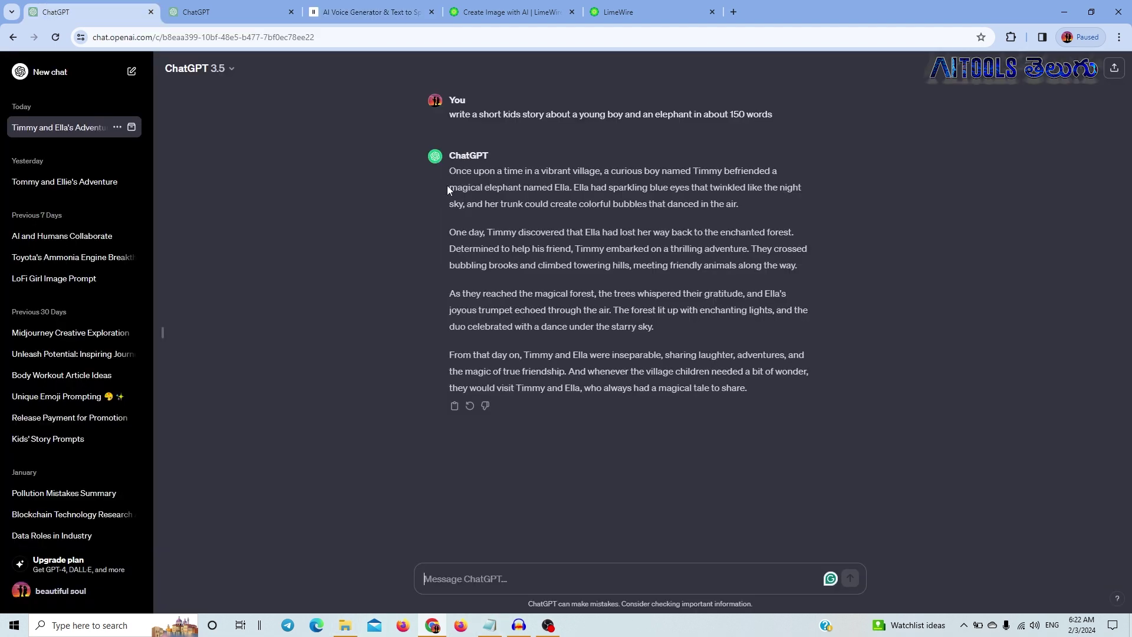
left_click_drag(448, 170, 748, 389)
key("ctrl+c")
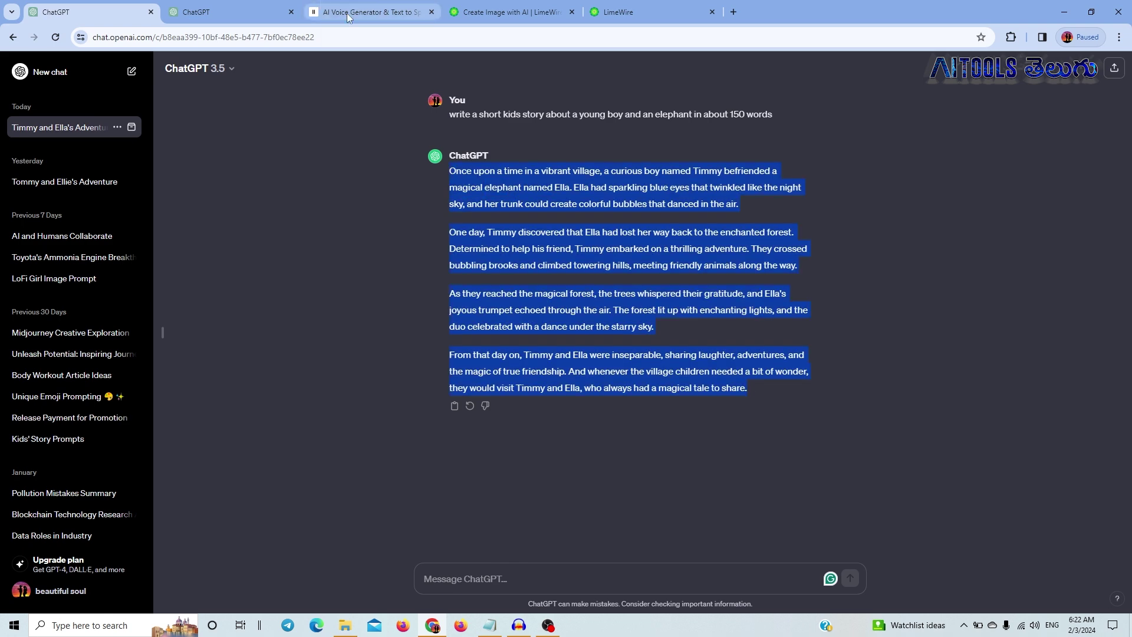
left_click(399, 17)
left_click_drag(649, 337, 344, 236)
key("ctrl+v")
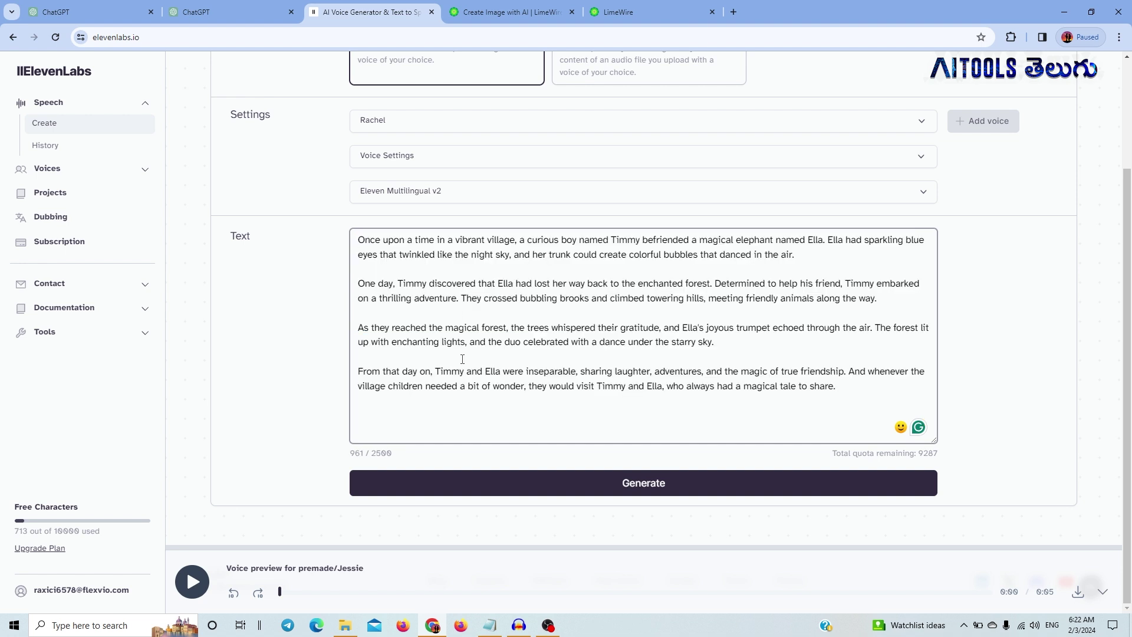
Generate the story narration with the Rachel voice, play a short part of it and download the audio.
left_click(616, 494)
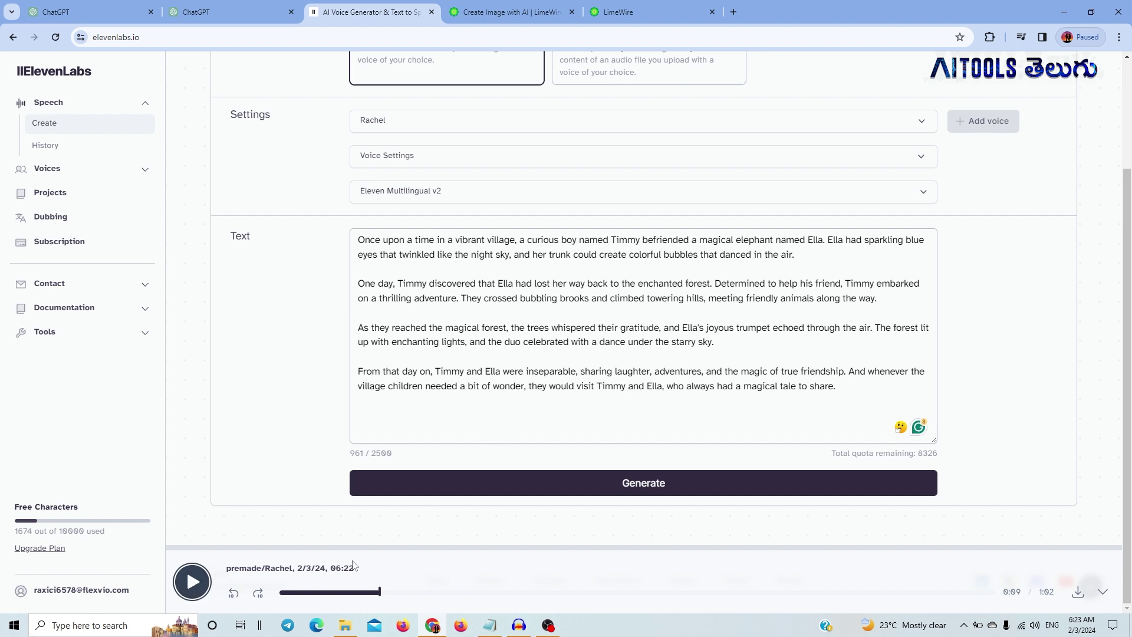
left_click(193, 582)
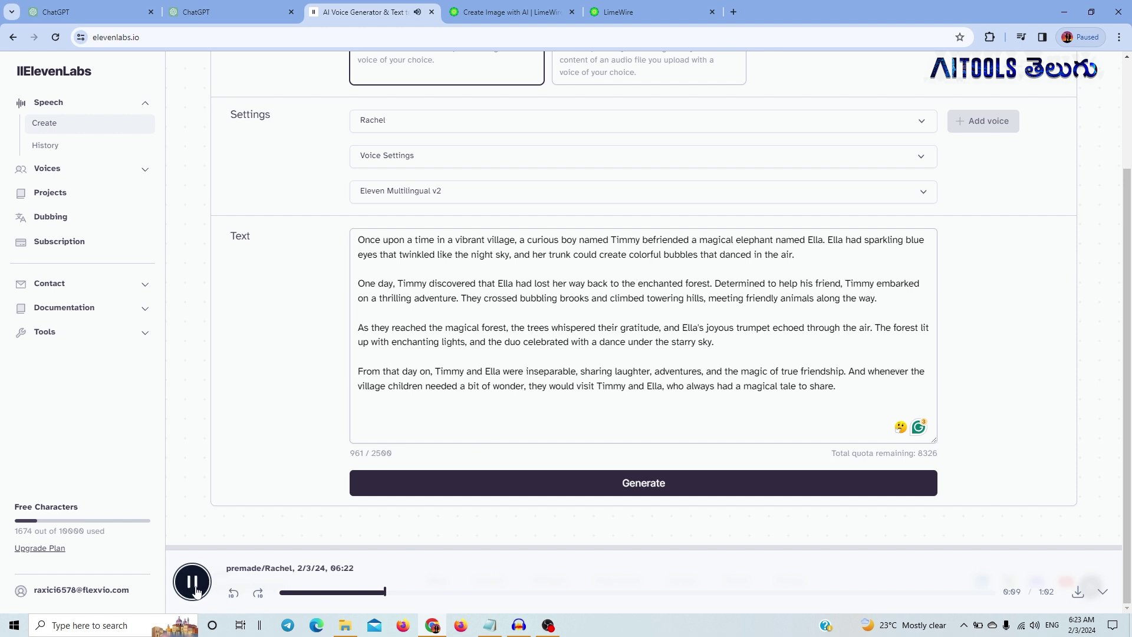
left_click(194, 590)
left_click(1079, 593)
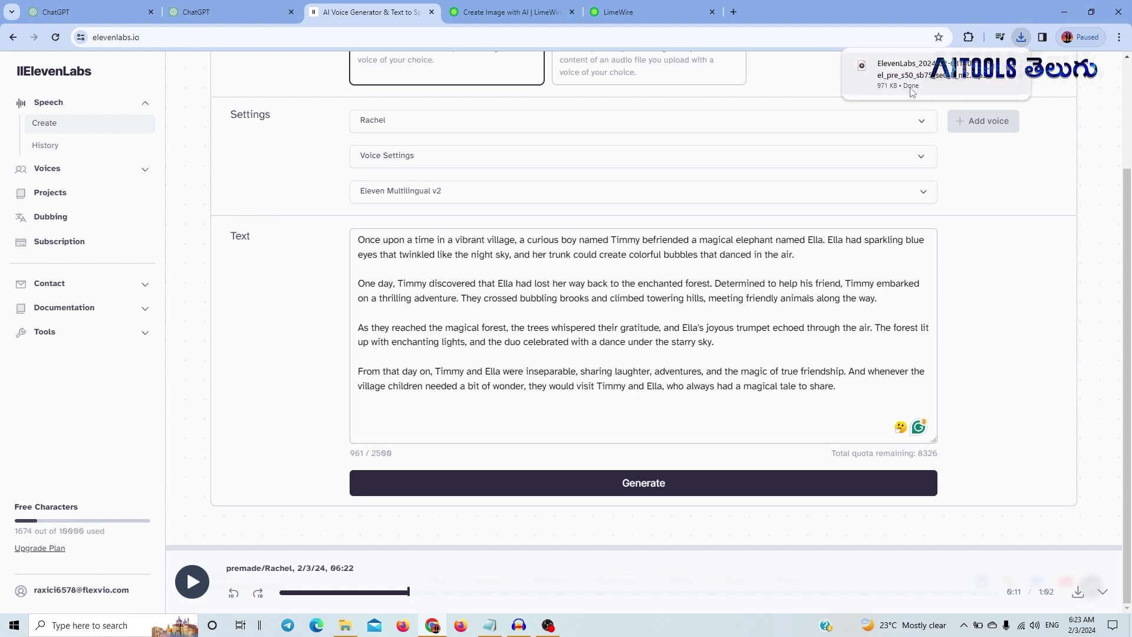
Switch to the Downloads folder in File Explorer and check the ElevenLabs narration file.
left_click(346, 625)
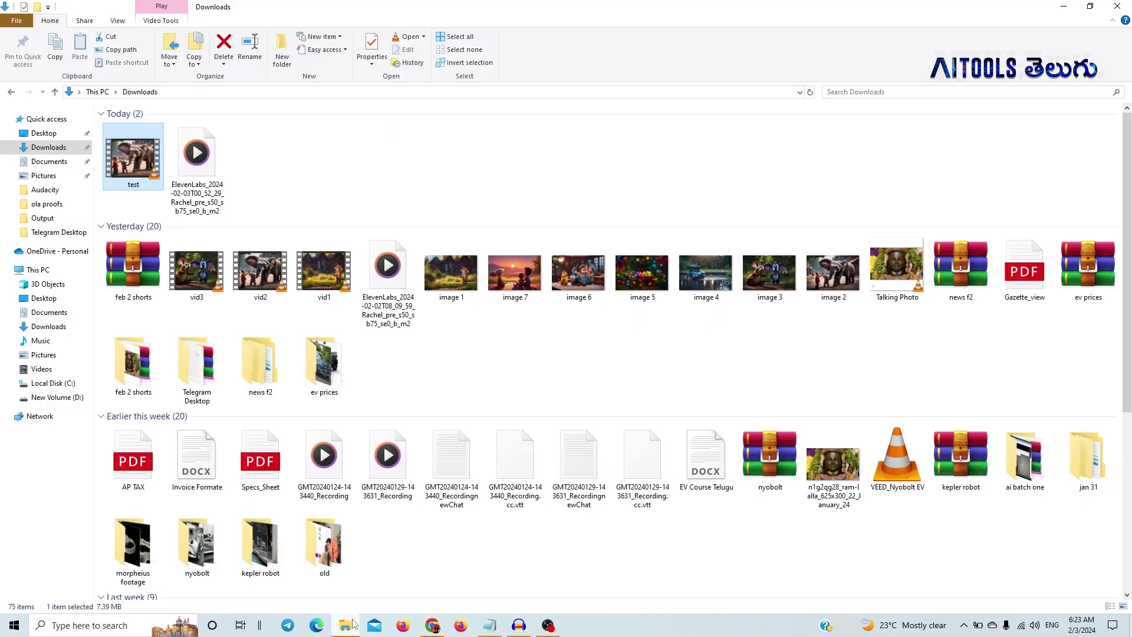
left_click(193, 177)
double_click(190, 177)
right_click(190, 177)
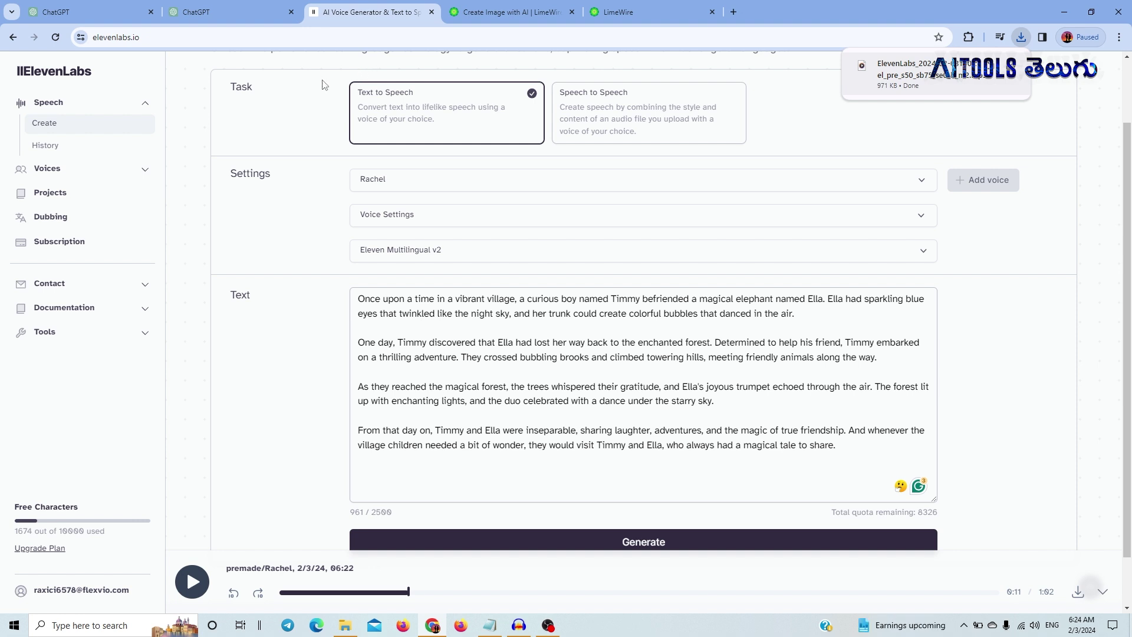
Return to the ChatGPT story conversation in the browser and close the duplicate ChatGPT page.
left_click(208, 8)
left_click(72, 10)
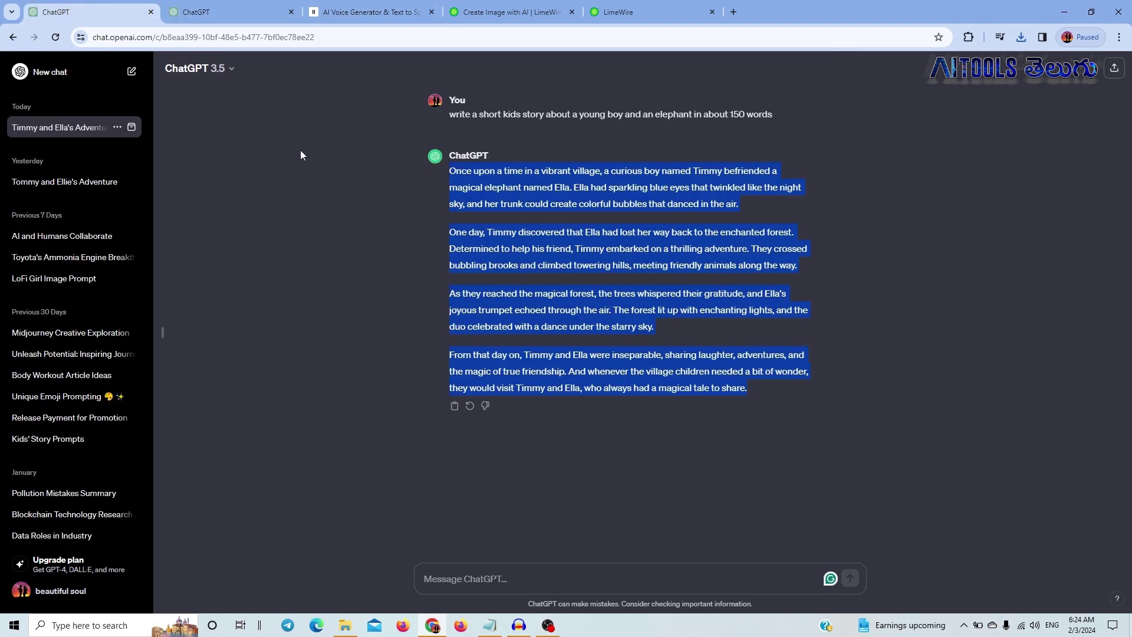
left_click(291, 12)
left_click(485, 370)
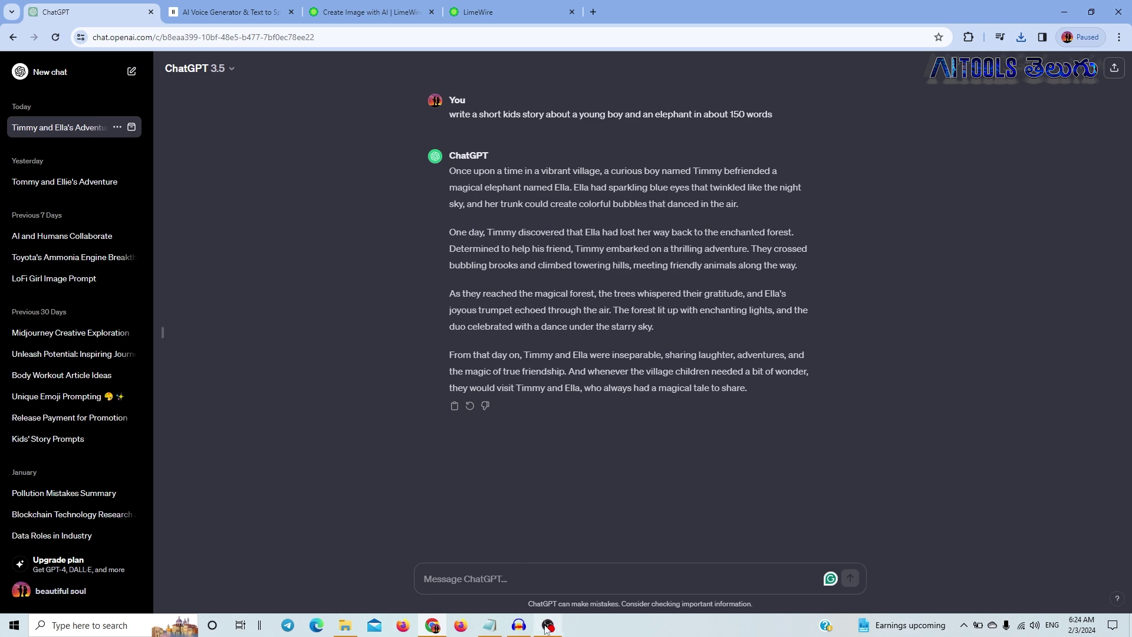
Copy the second prompt line from Notepad, submit "write journey prompts to generate images of every sentence of this story" to ChatGPT, and review the answer.
left_click(494, 624)
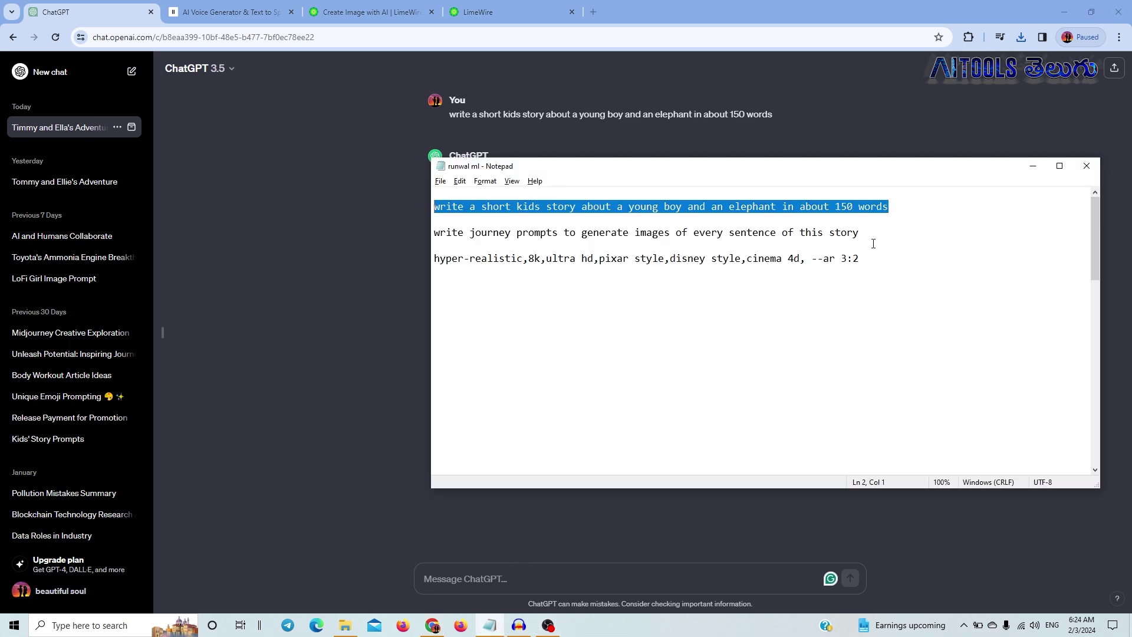
left_click(519, 608)
key("ctrl+v")
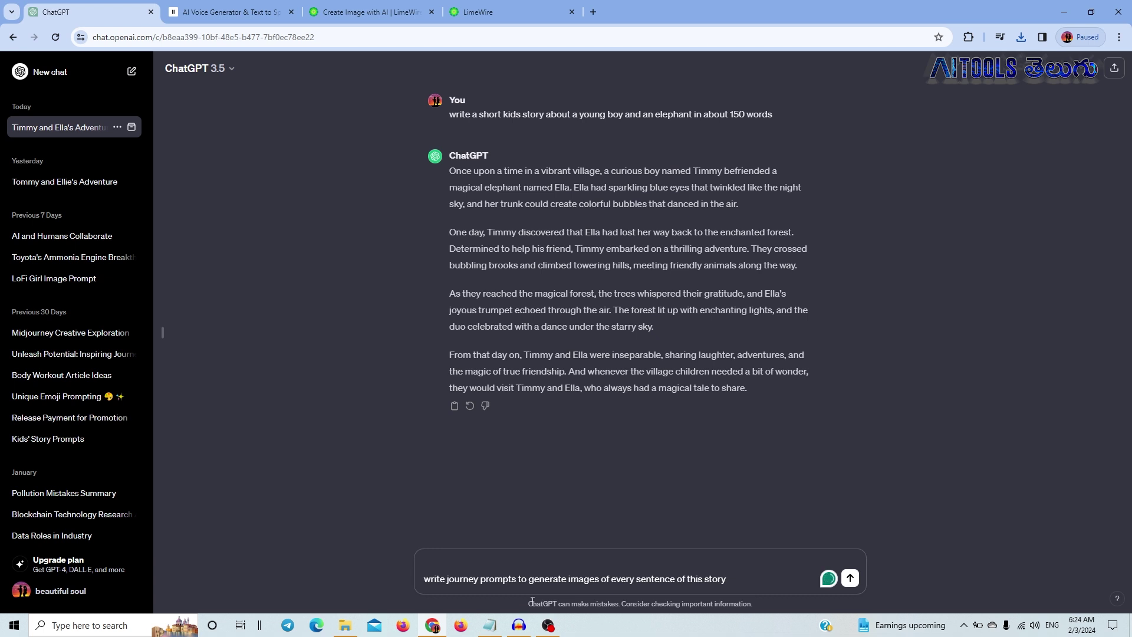
key("Return")
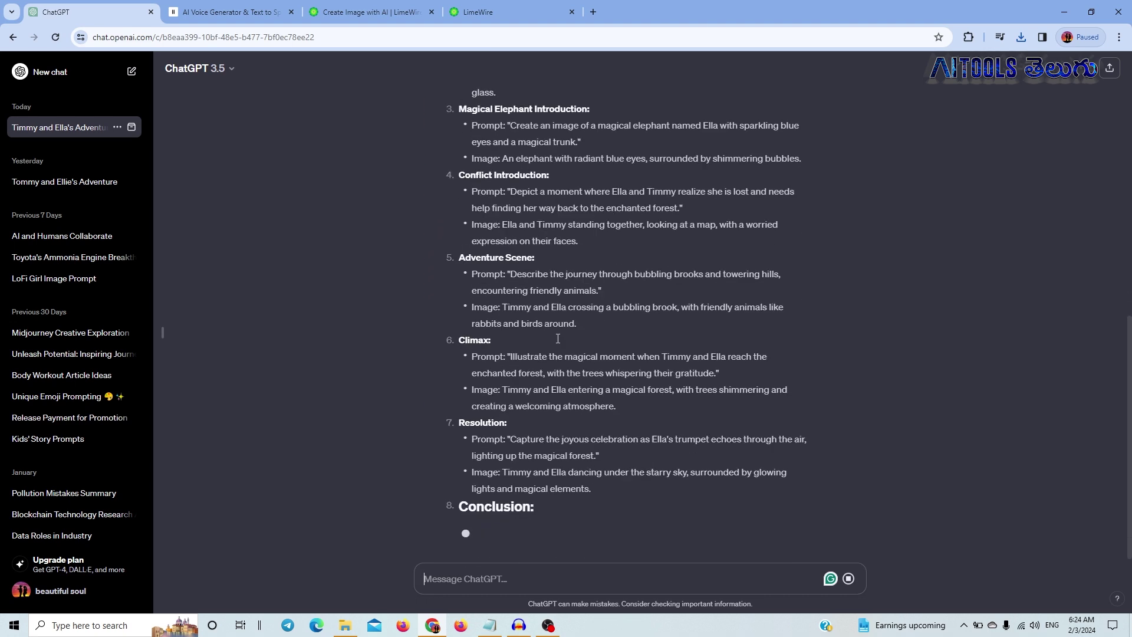
scroll(481, 426, "up", 8)
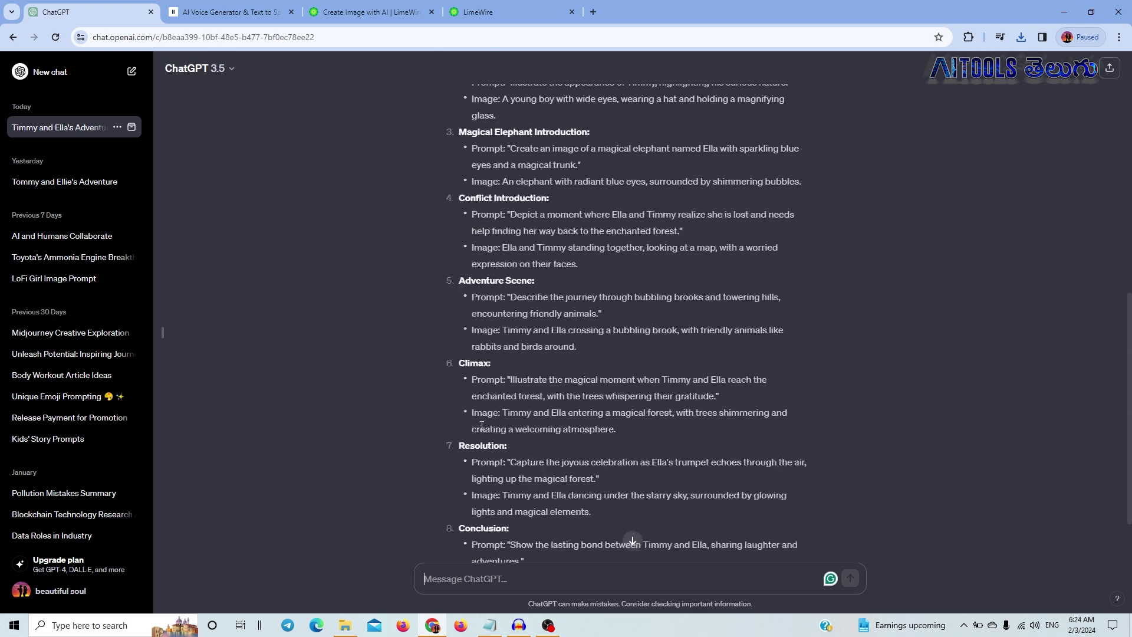
scroll(484, 428, "down", 2)
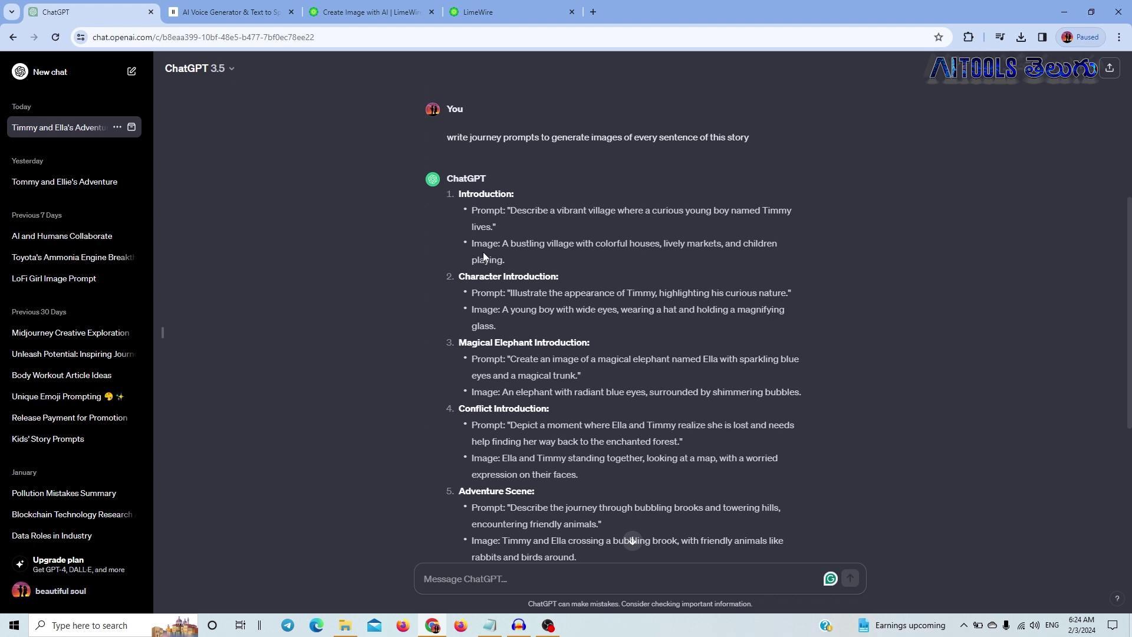
Switch to the LimeWire page and open its free AI Image Generator from the AI tools.
left_click(490, 12)
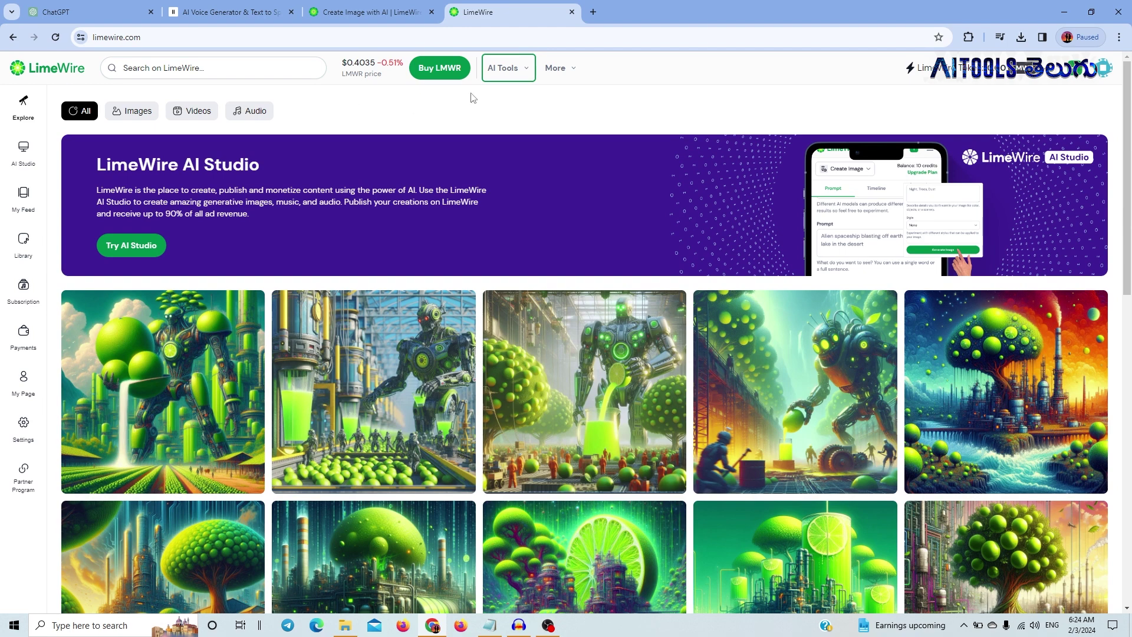
left_click(517, 71)
left_click(509, 131)
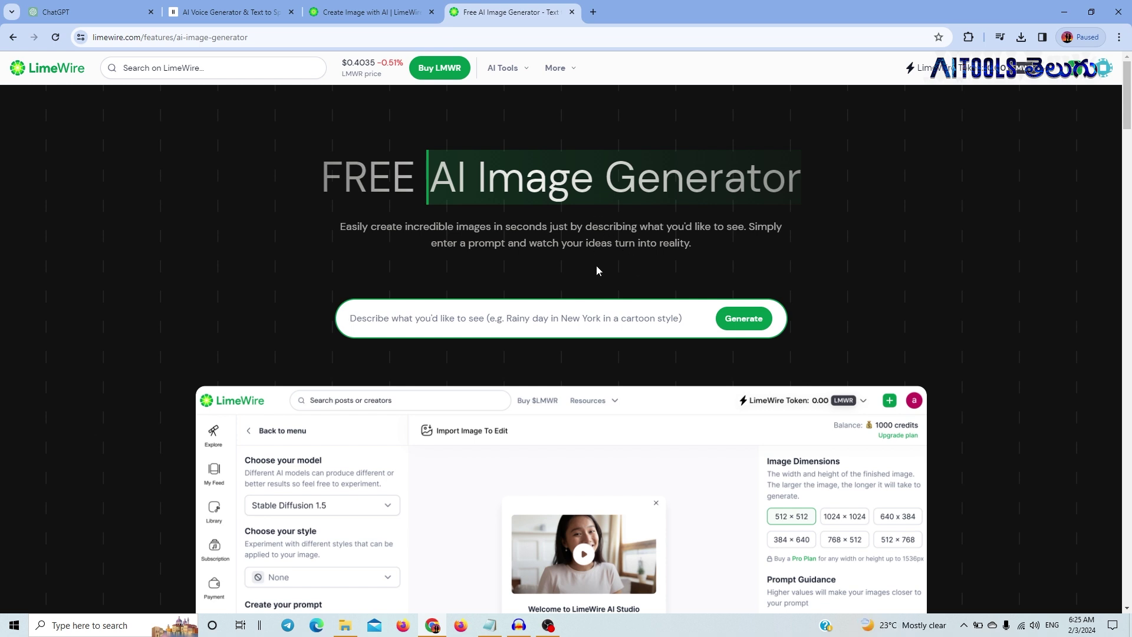
Copy the "Tim's Introduction" prompt from the Tommy and Ellie's Adventure chat in ChatGPT into LimeWire's image description.
key("ctrl+1")
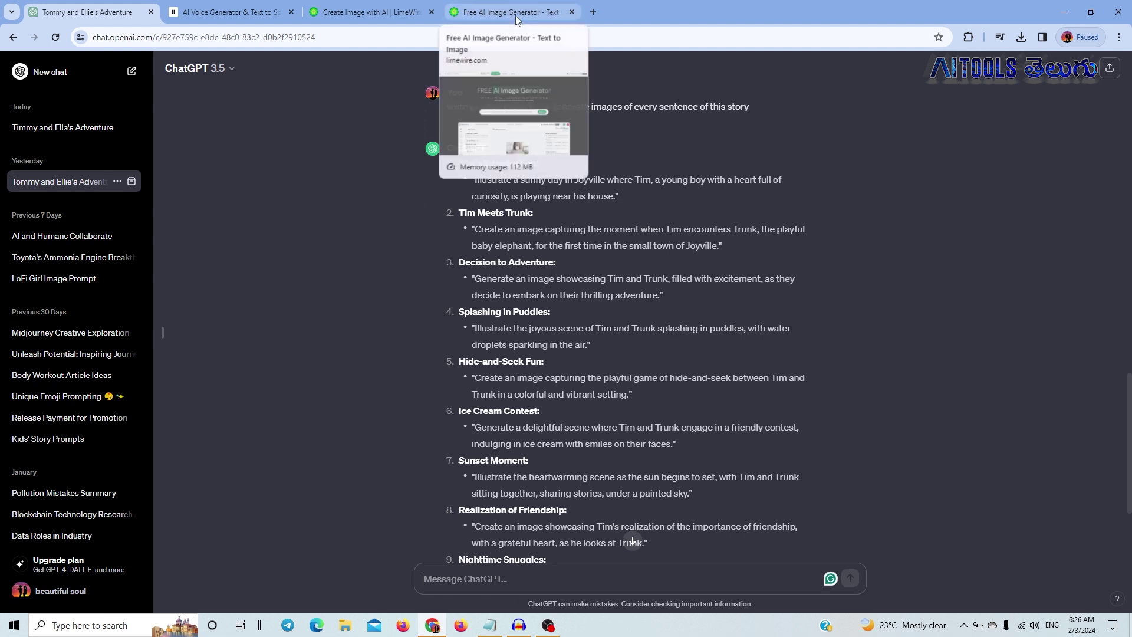
left_click_drag(475, 180, 637, 205)
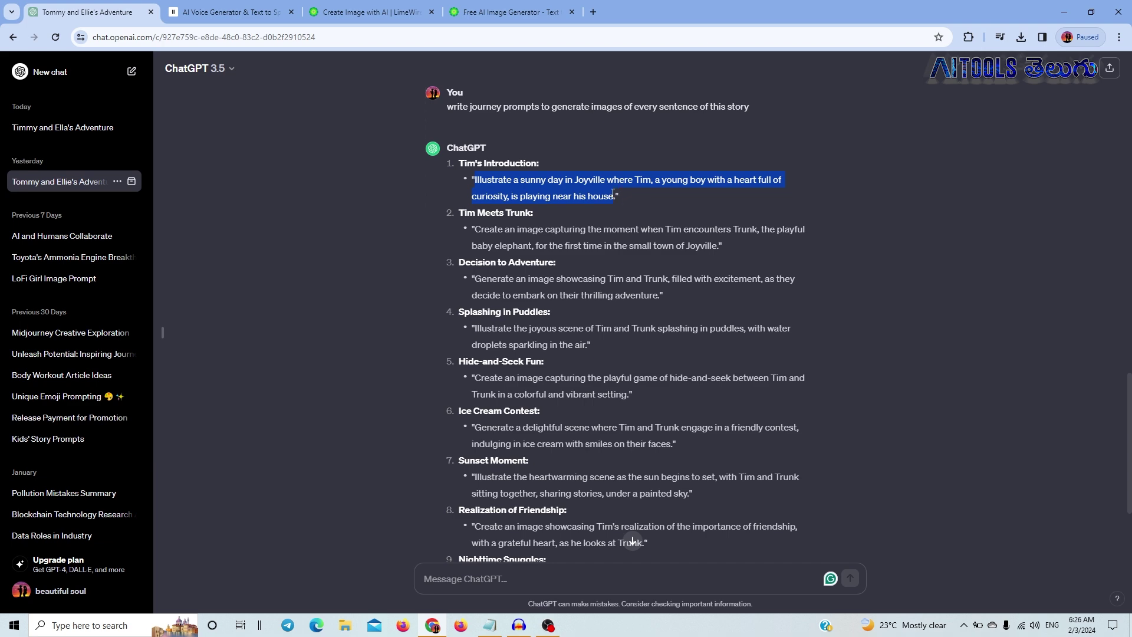
left_click(508, 11)
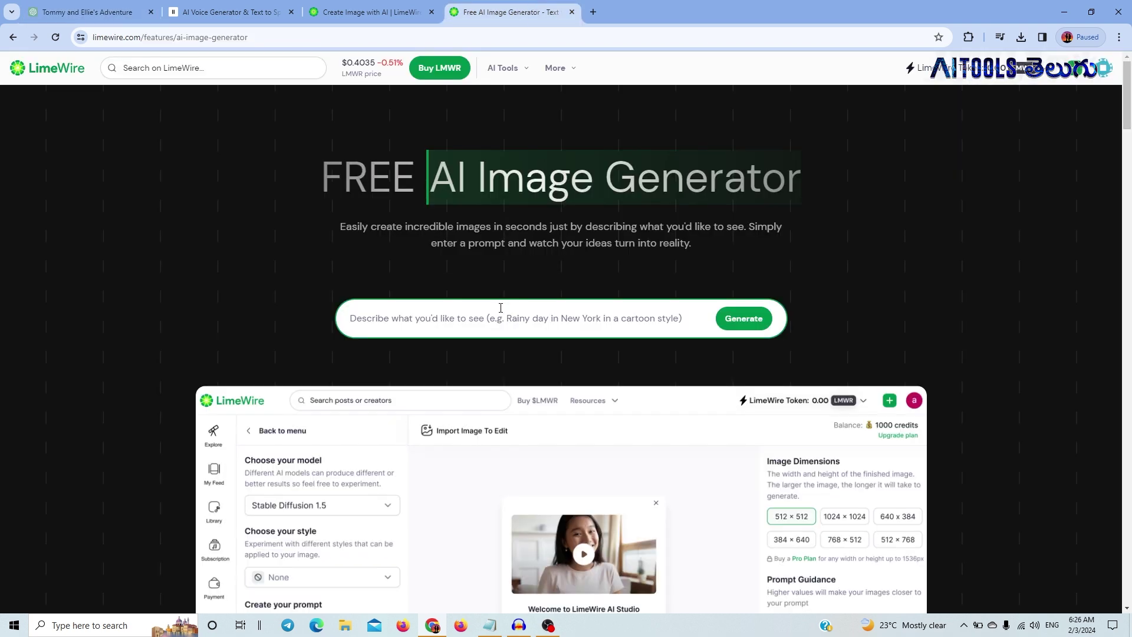
left_click(501, 307)
key("ctrl+v")
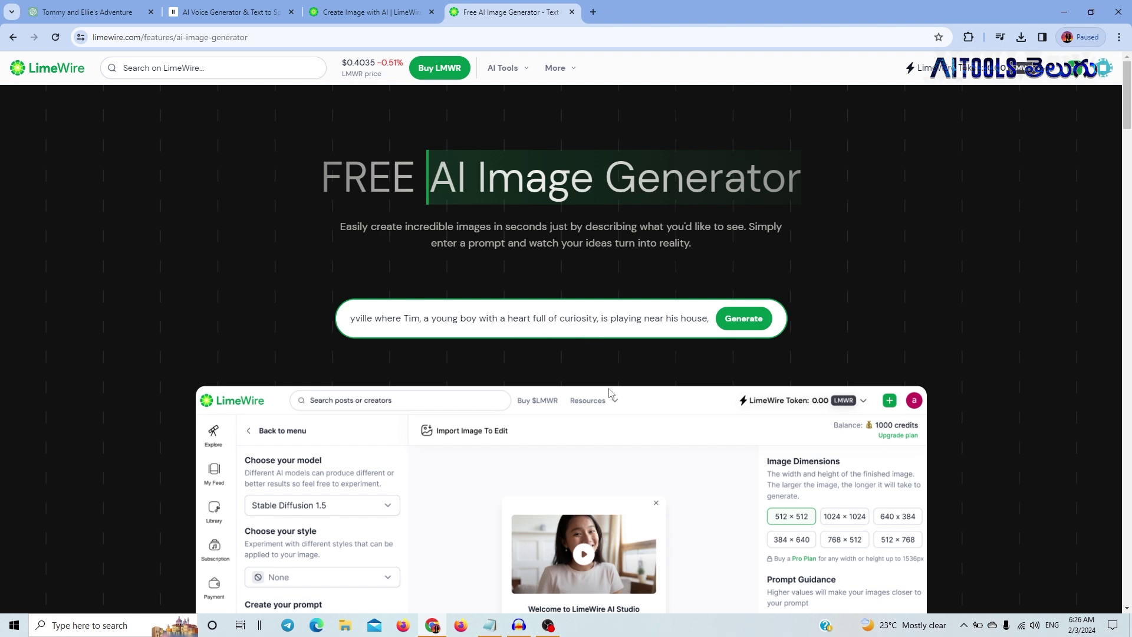
Append "hyper-realistic,8k,ultra hd,pixar style,disney style,cinema 4d, --ar 3:2" from Notepad to the LimeWire prompt and generate the image.
left_click(489, 625)
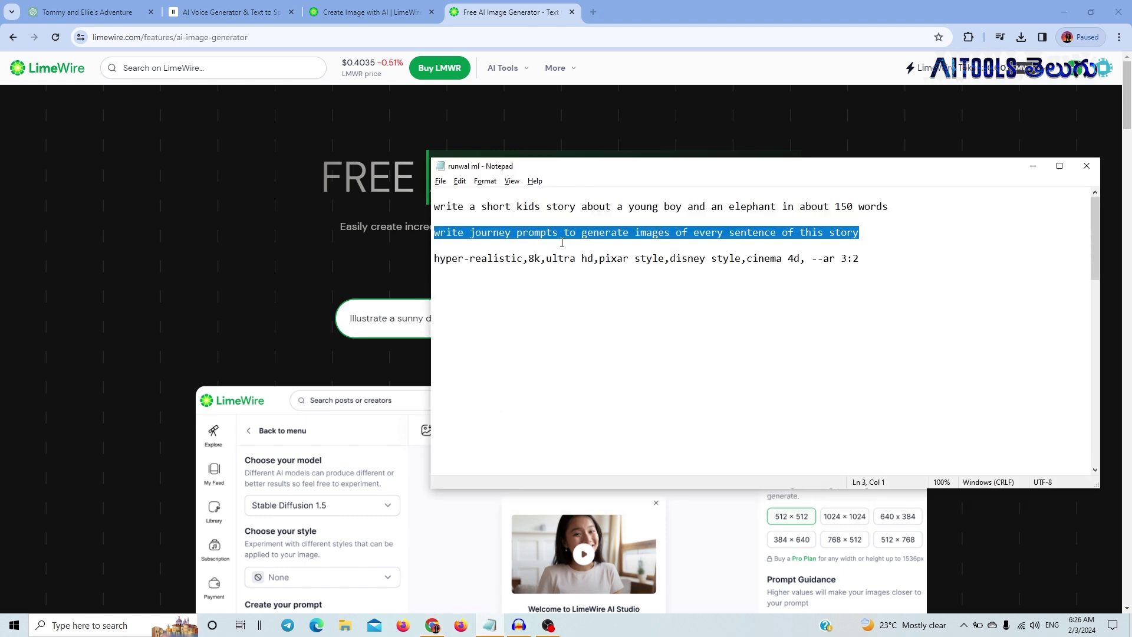
left_click_drag(871, 269, 377, 259)
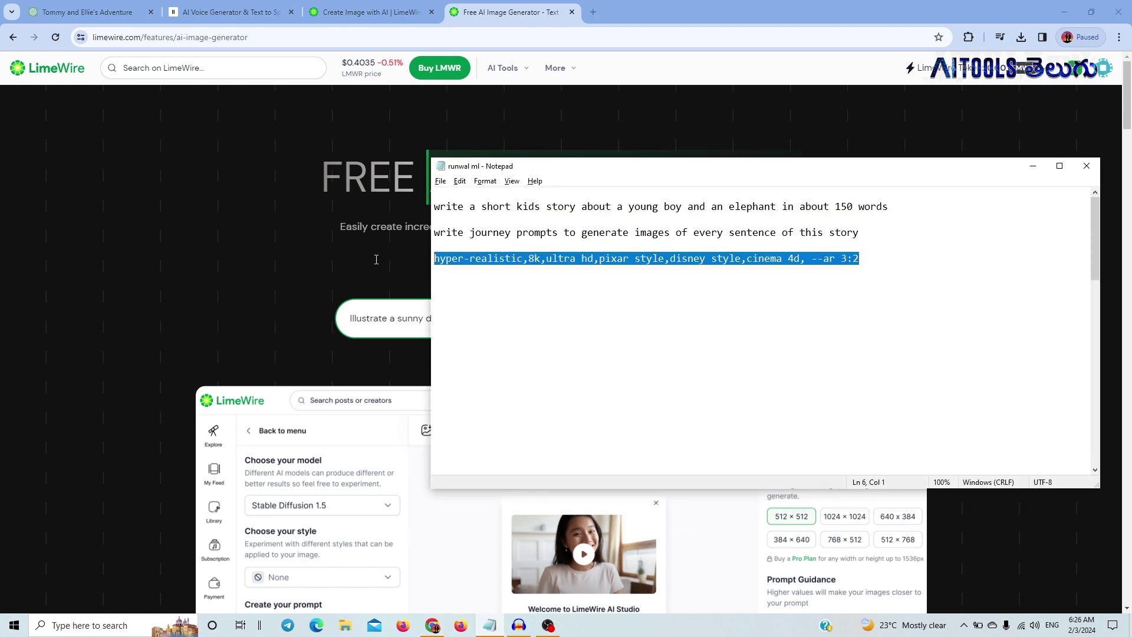
left_click(375, 259)
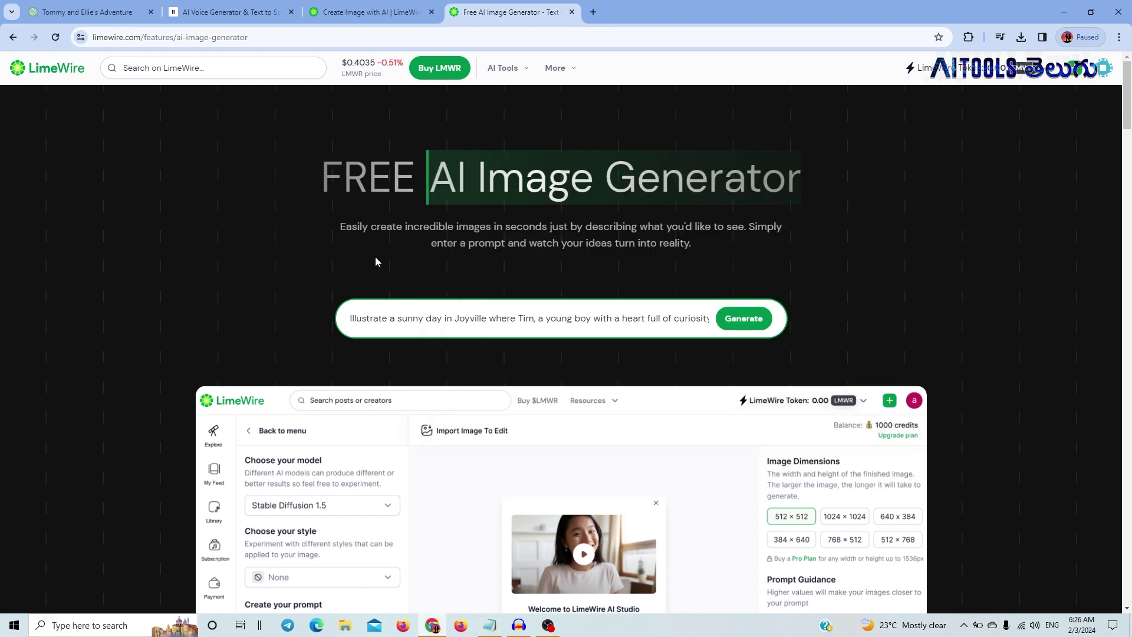
left_click(629, 323)
key("End")
type(",hyper-realistic,8k,ultra hd,pixar style,disney style,cinema 4d, --ar 3:2")
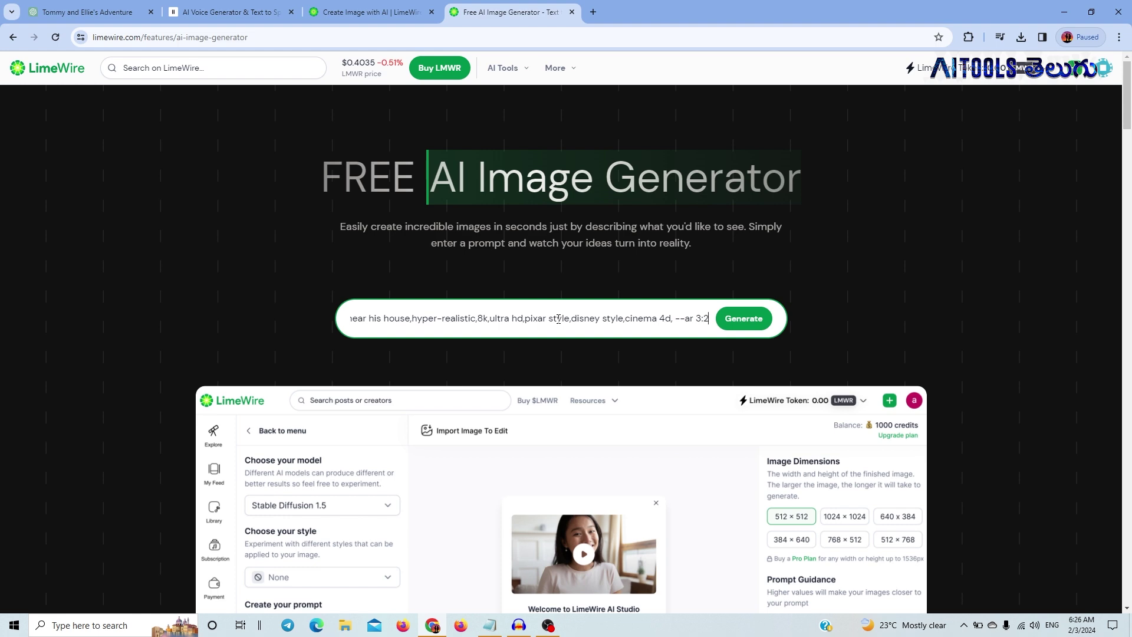
left_click(744, 318)
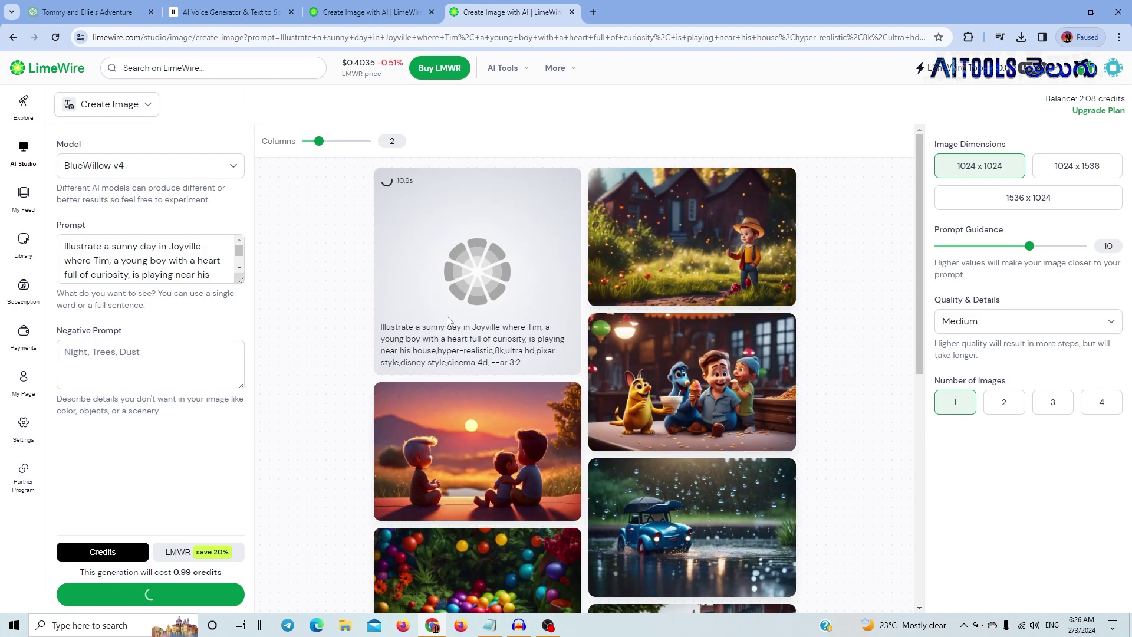
Enlarge the newly generated image and open it in a separate browser tab.
left_click(536, 188)
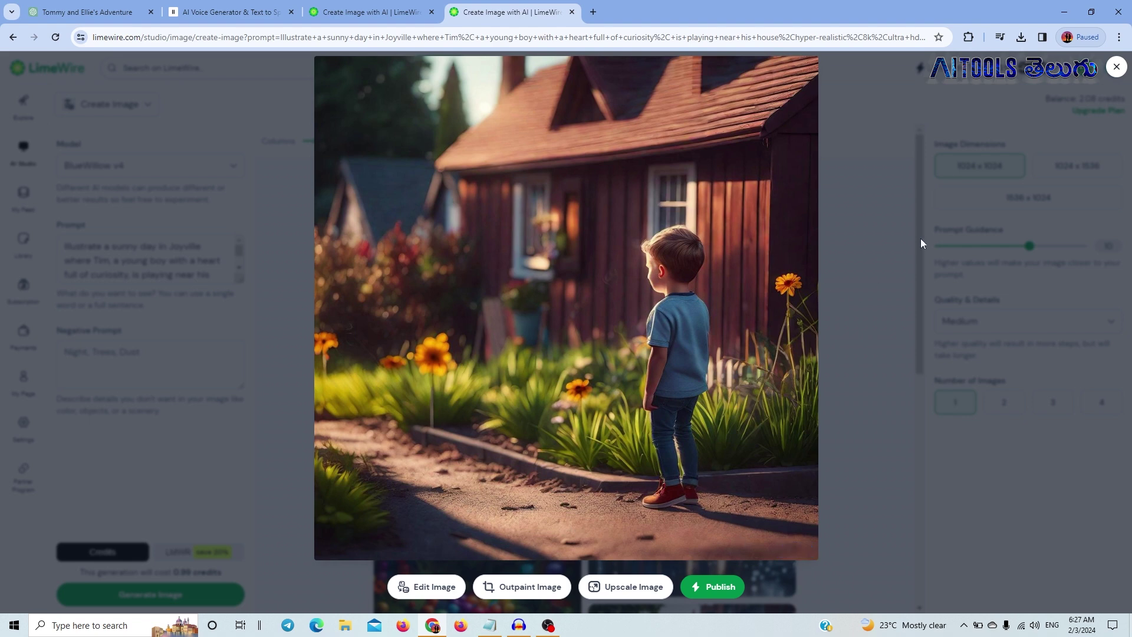
right_click(558, 302)
left_click(587, 314)
left_click(649, 11)
right_click(556, 196)
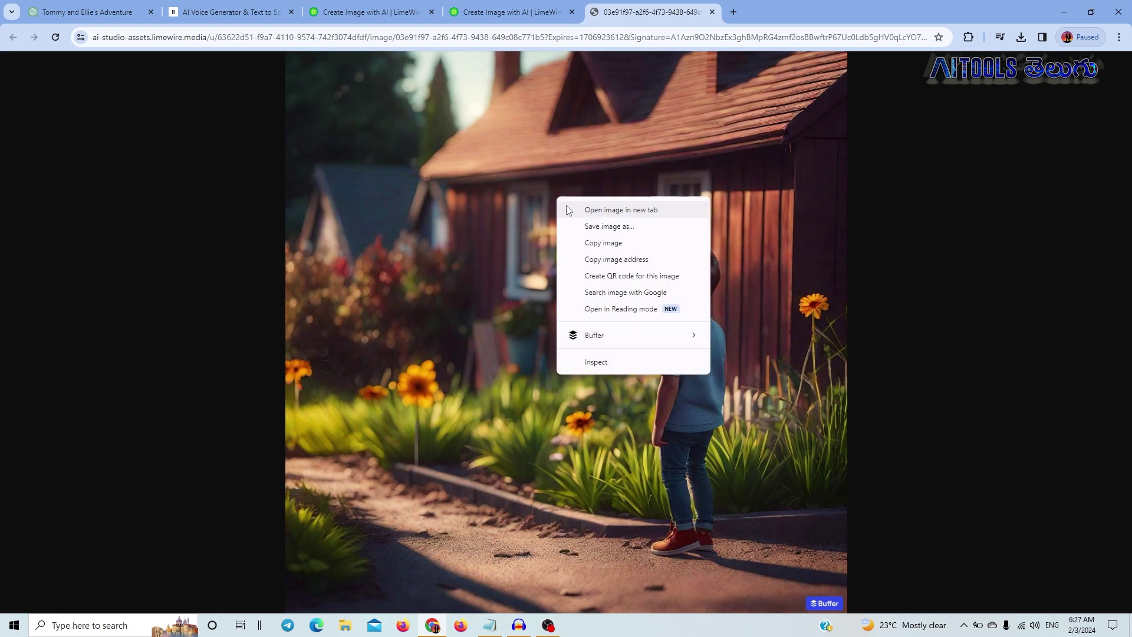
left_click(591, 226)
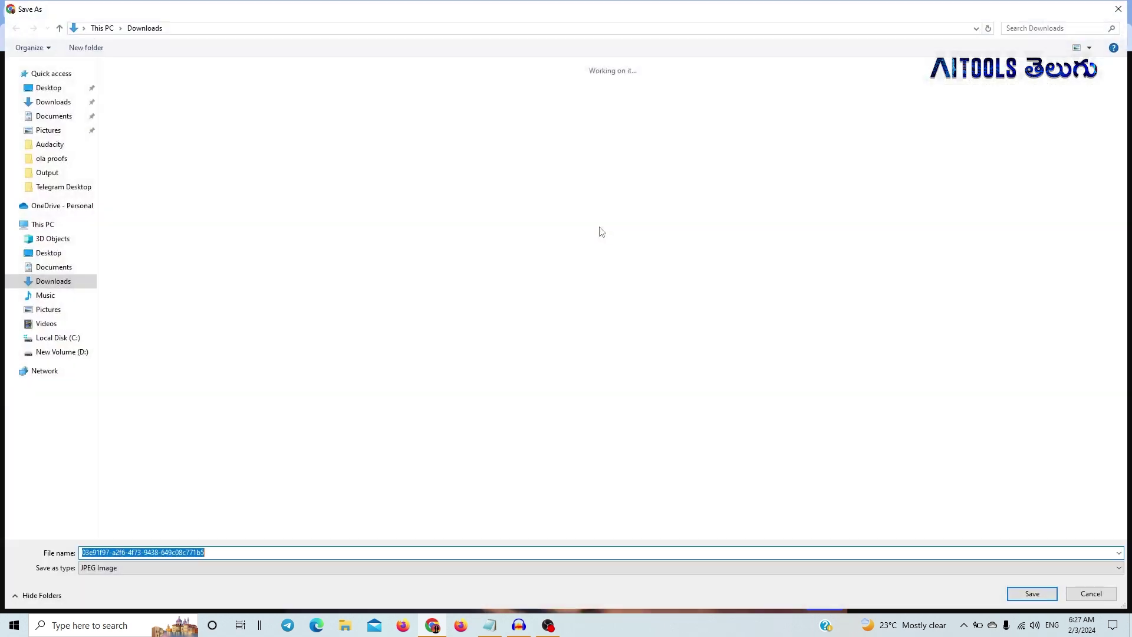
left_click(1125, 16)
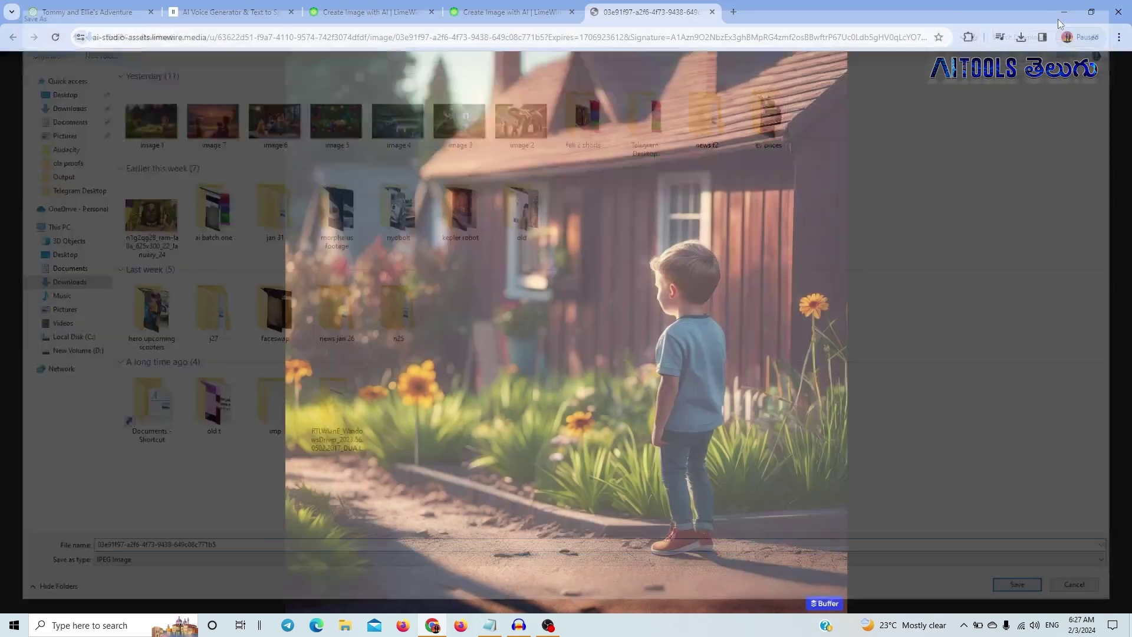
Return to the LimeWire studio, close the enlarged image and generate another image from the same Joyville prompt.
left_click(513, 11)
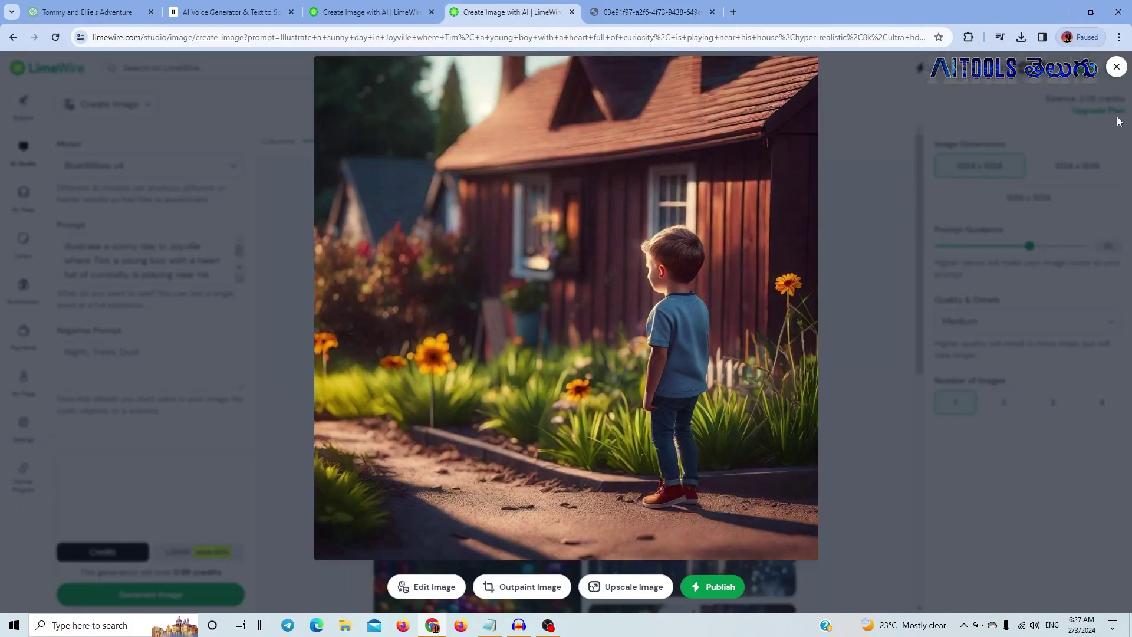
left_click(1123, 69)
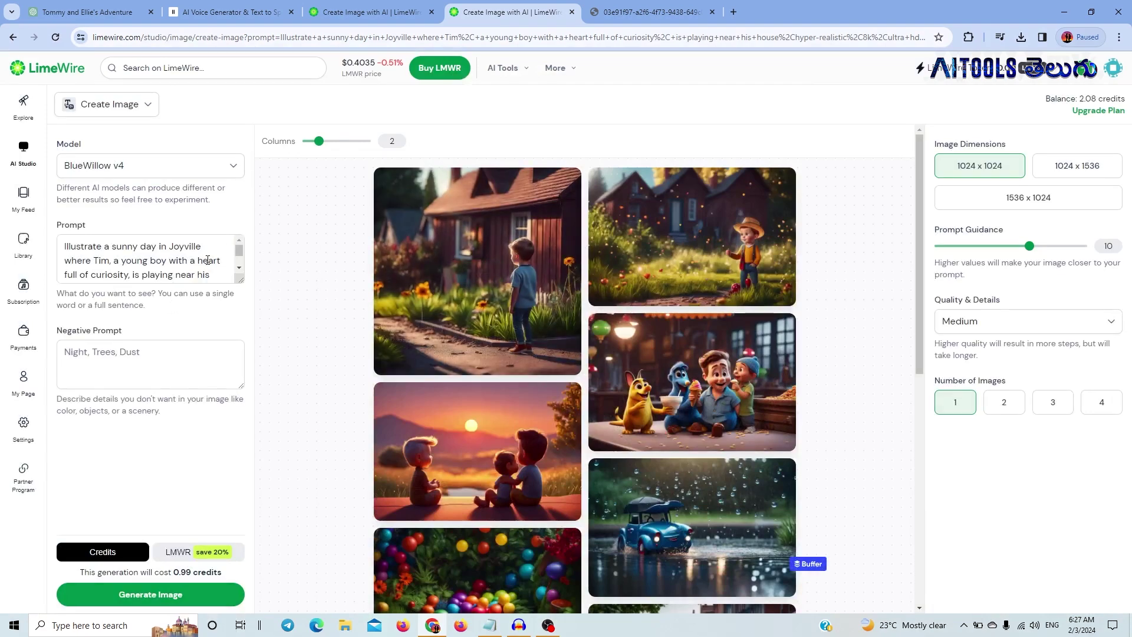
scroll(207, 260, "down", 2)
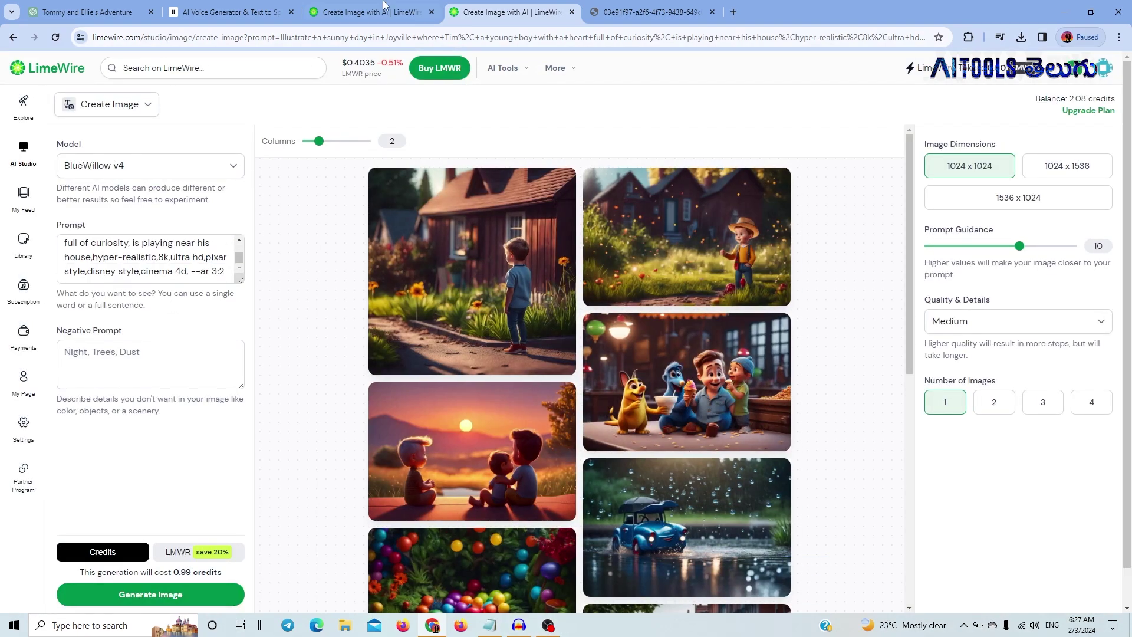
scroll(175, 233, "down", 1)
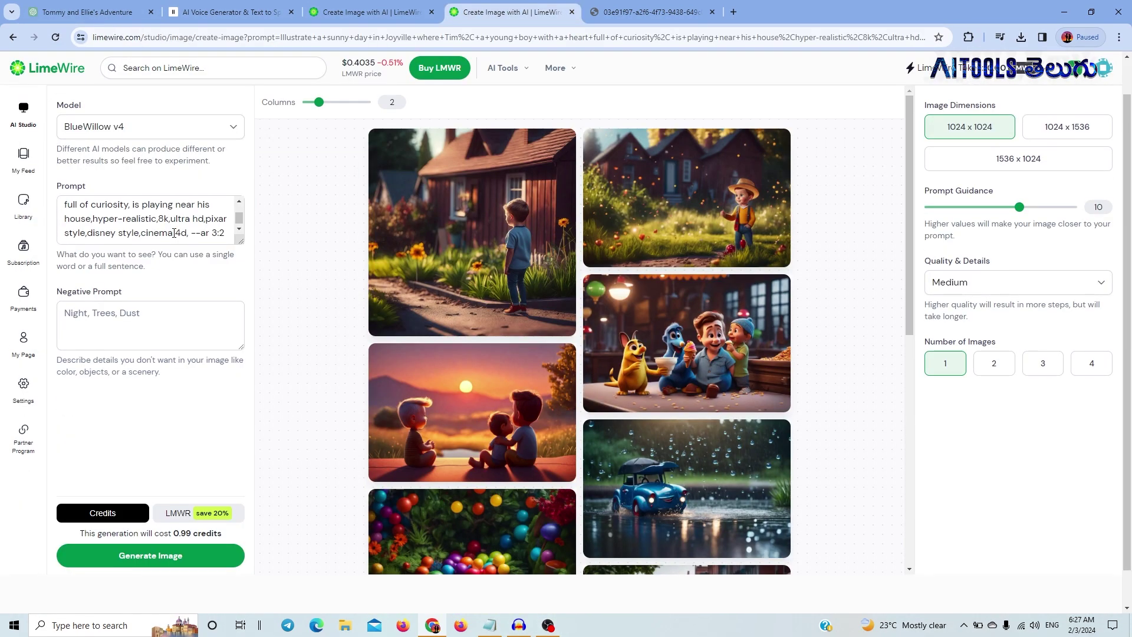
scroll(175, 234, "up", 3)
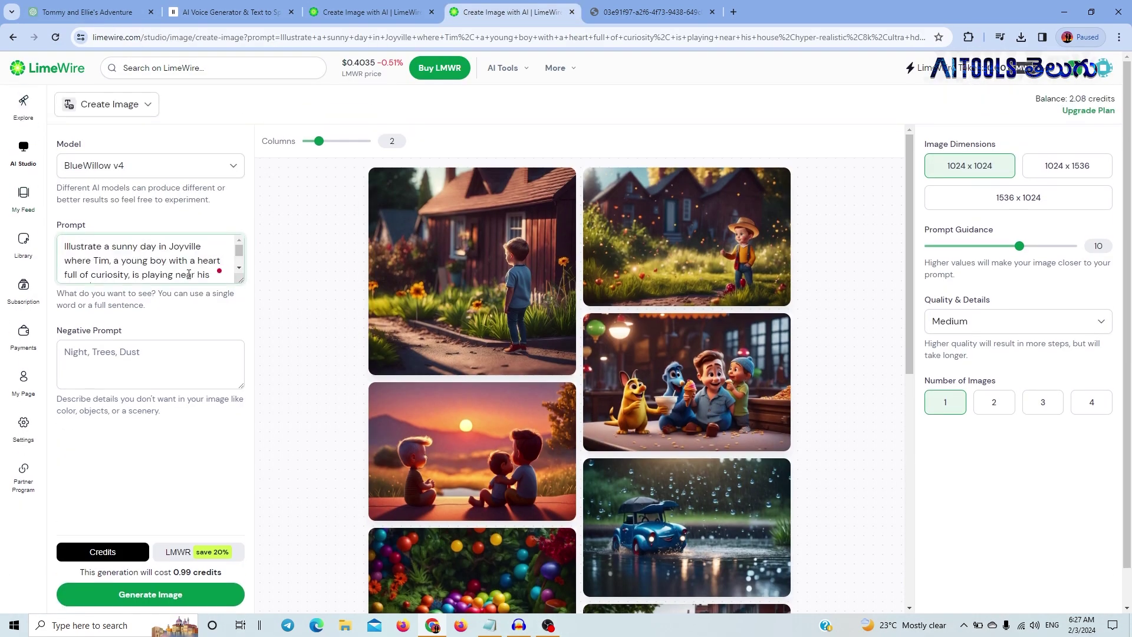
scroll(177, 413, "down", 2)
left_click(181, 498)
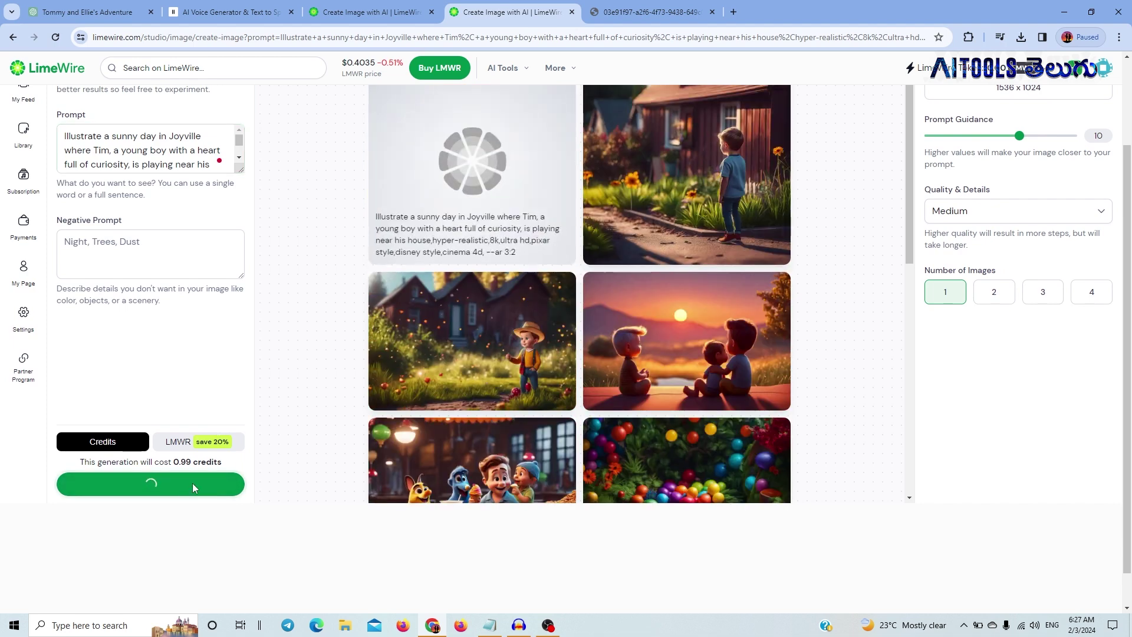
scroll(540, 291, "up", 2)
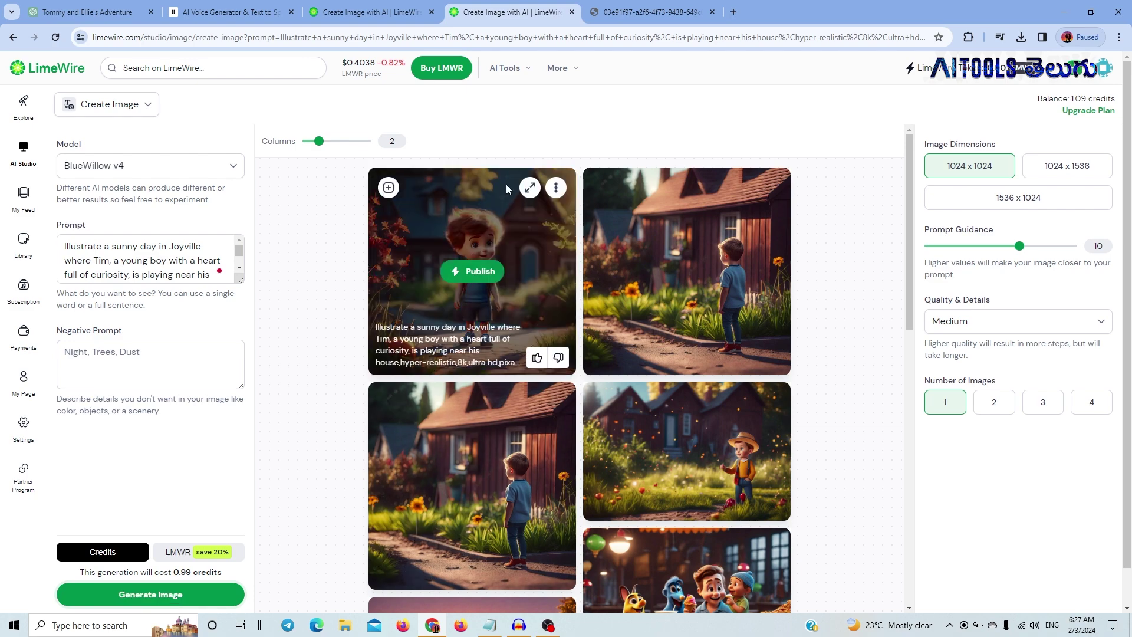
Enlarge the second generated image, save it as a JPEG in the Downloads folder and close the enlarged view.
left_click(501, 186)
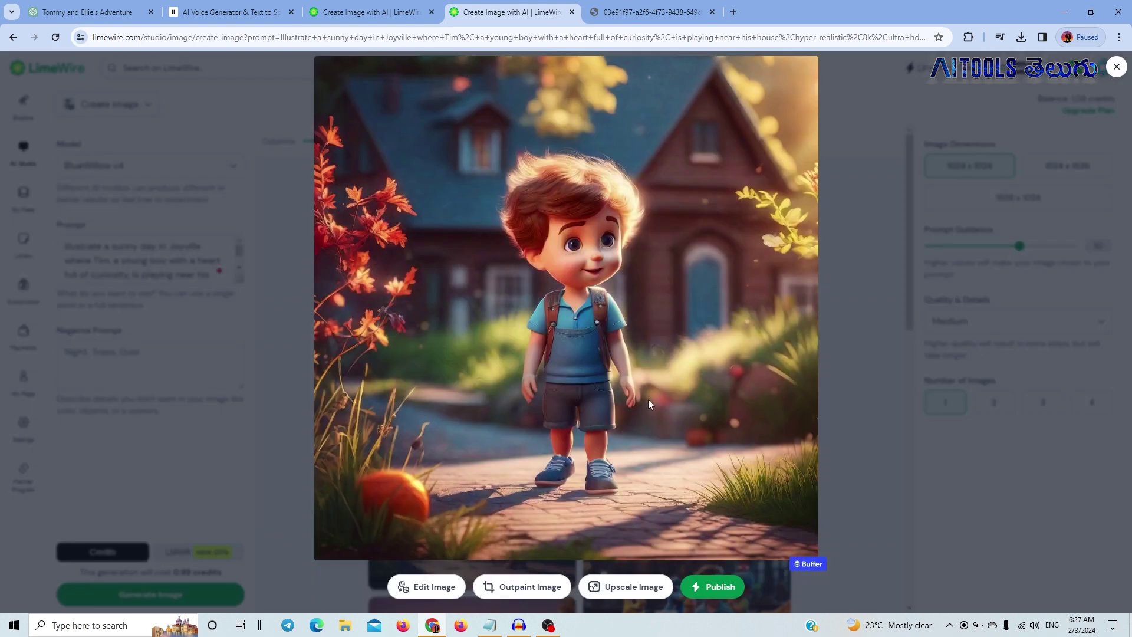
right_click(710, 214)
left_click(739, 248)
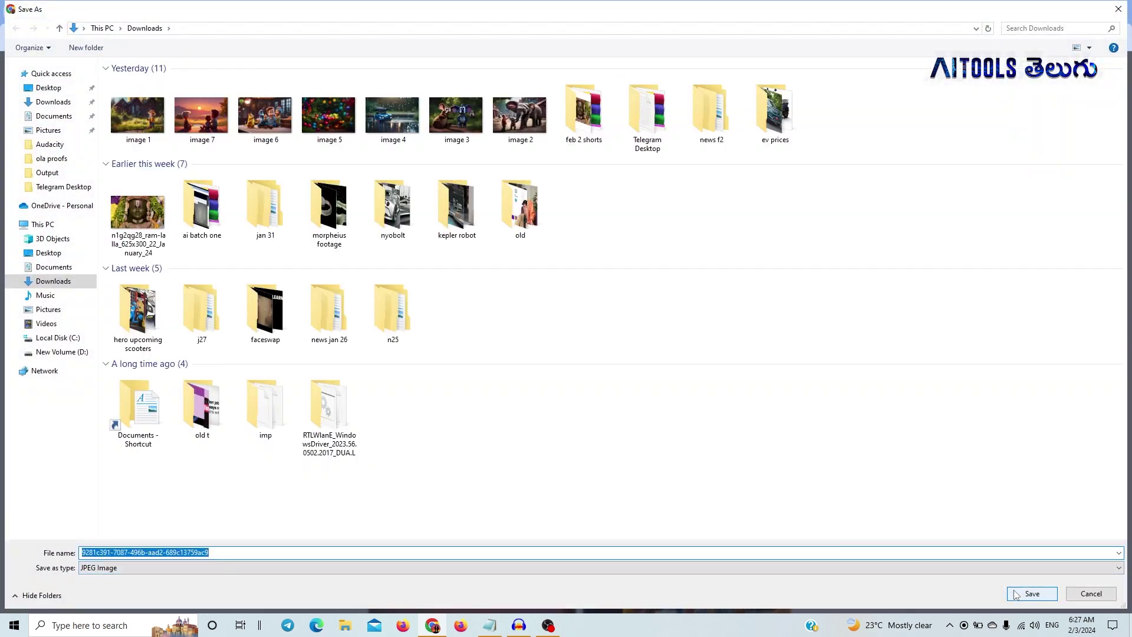
left_click(1016, 595)
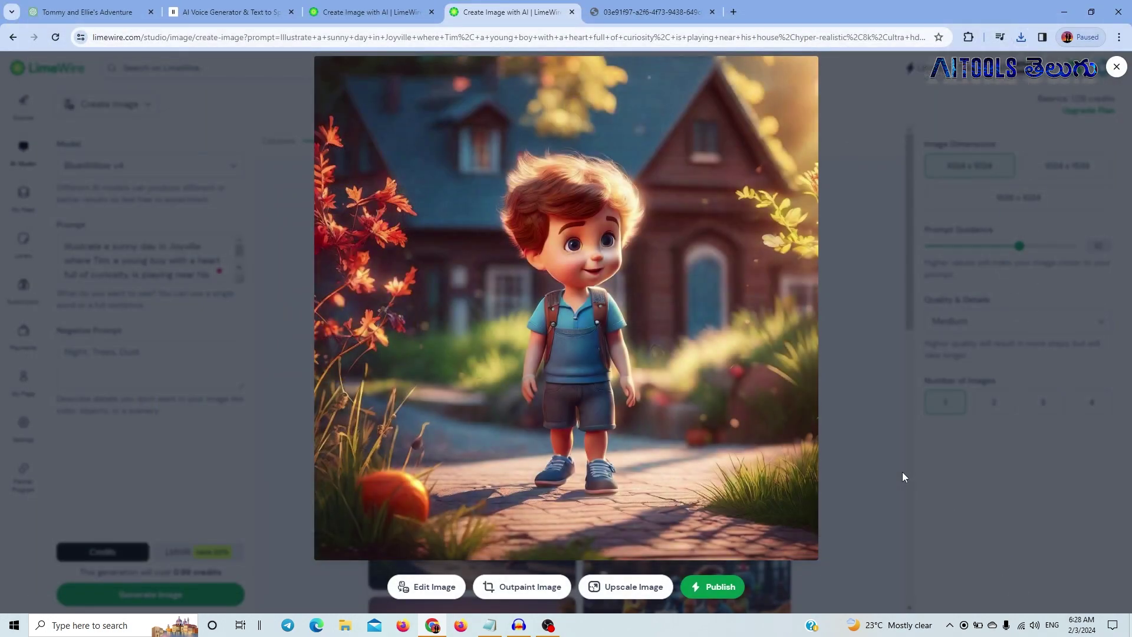
left_click(1116, 67)
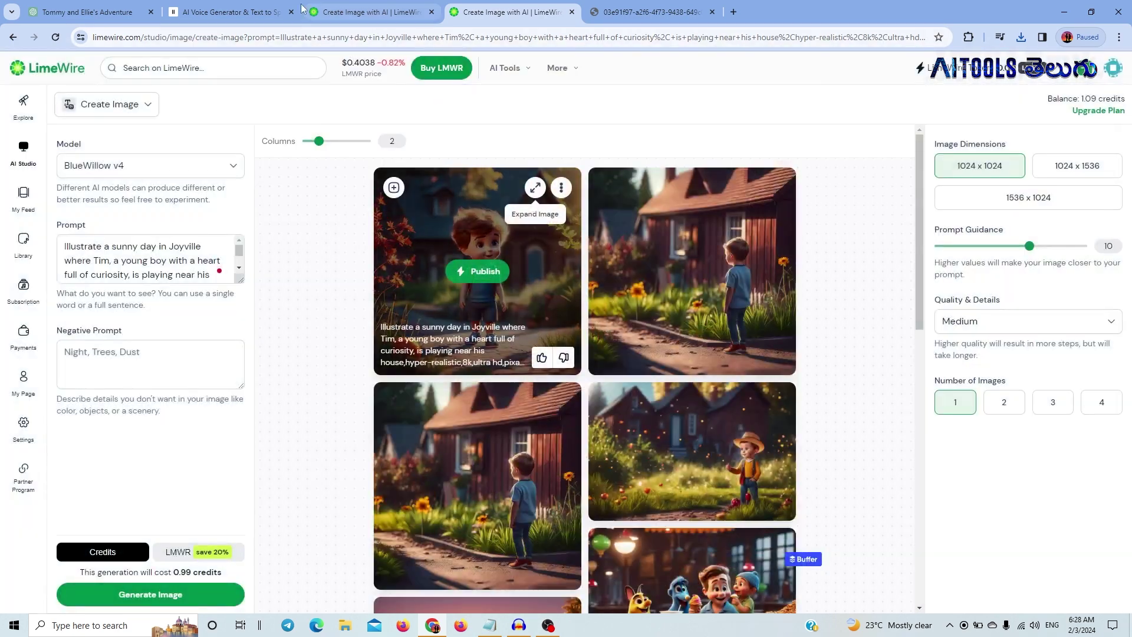
Look through the image prompts in the ChatGPT conversation and copy the "Realization of Friendship" prompt.
left_click(89, 11)
scroll(405, 278, "down", 3)
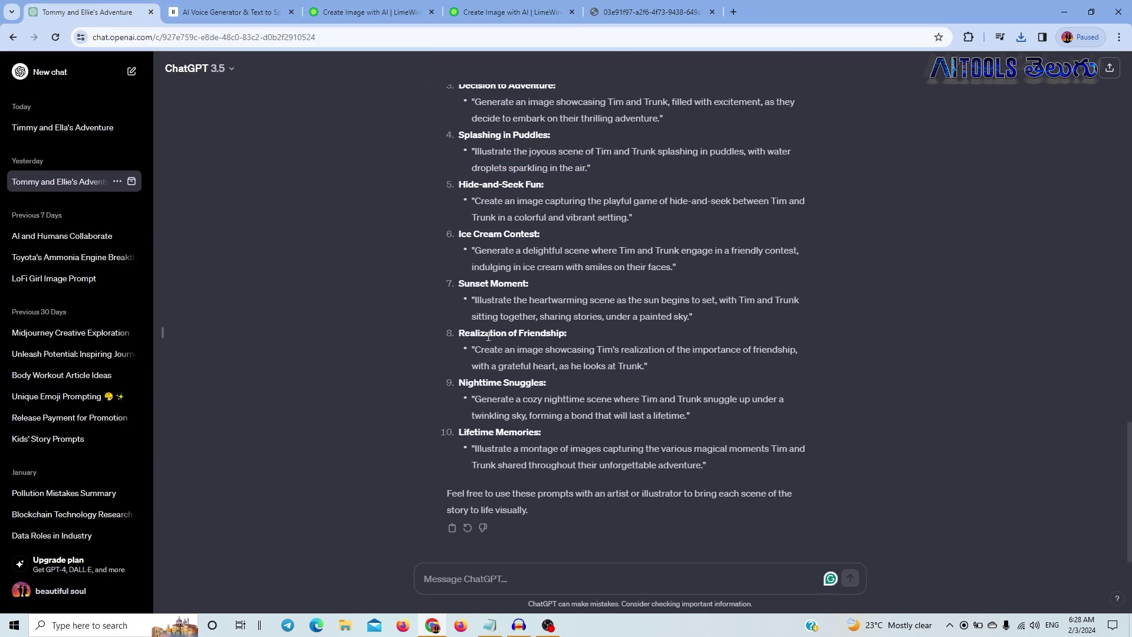
scroll(503, 396, "up", 1)
scroll(742, 268, "down", 1)
scroll(727, 262, "up", 1)
scroll(478, 203, "up", 1)
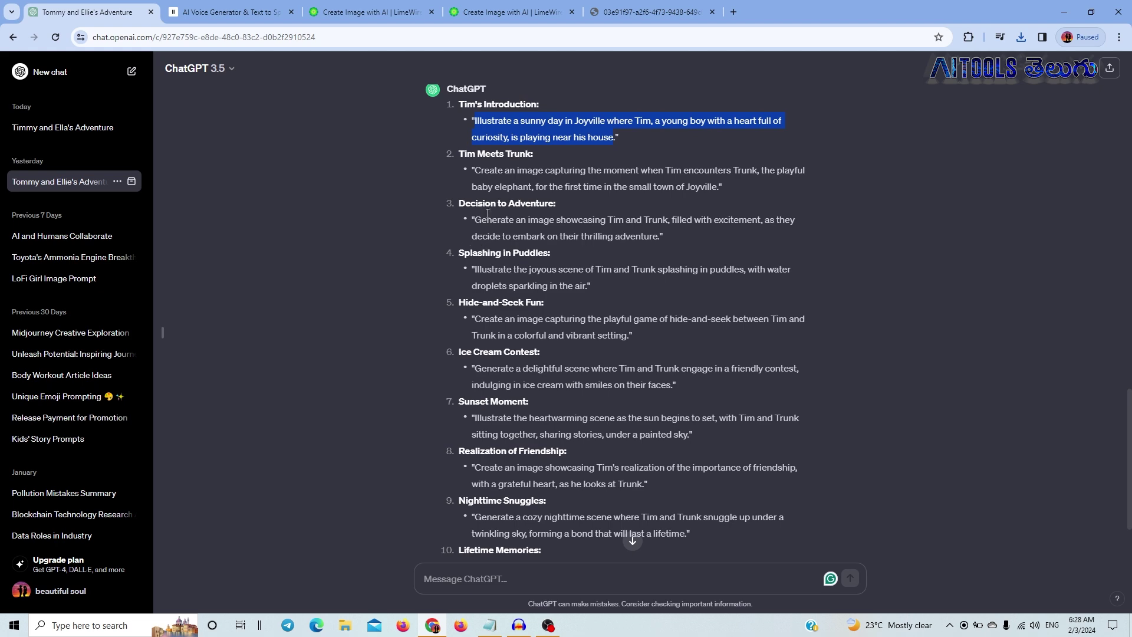
scroll(472, 365, "down", 1)
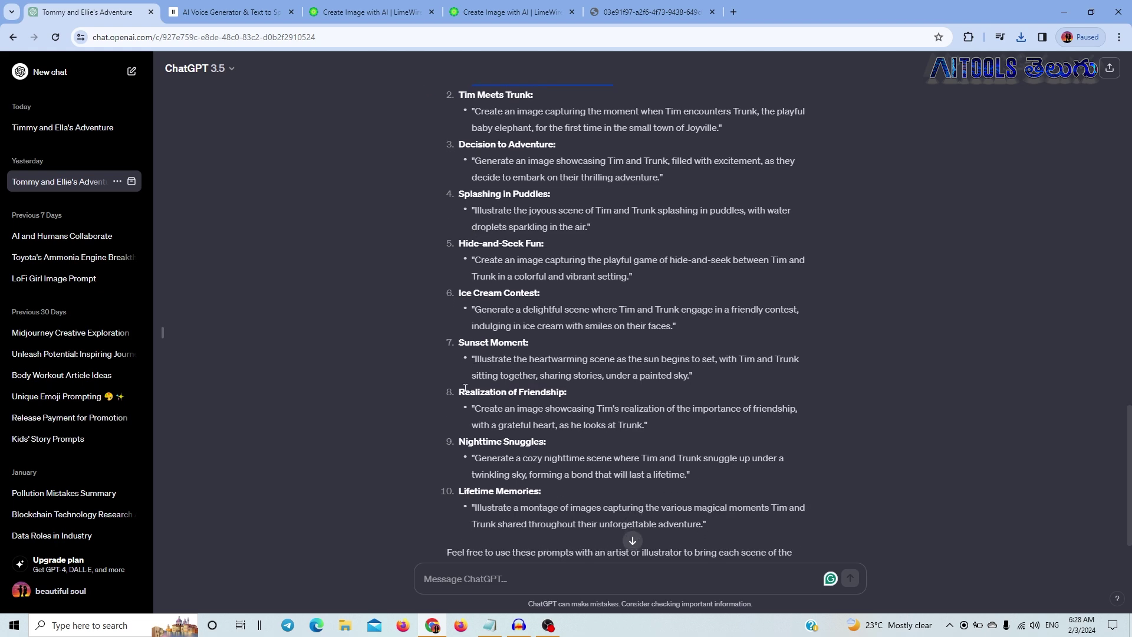
left_click_drag(472, 409, 643, 425)
key("ctrl+c")
Generate a LimeWire image from the copied friendship prompt followed by the Notepad style text "hyper-realistic,8k,ultra hd,pixar style,disney style,cinema 4d, --ar 3:2".
left_click(372, 12)
left_click(127, 247)
key("ctrl+a")
key("ctrl+v")
key("alt+Tab")
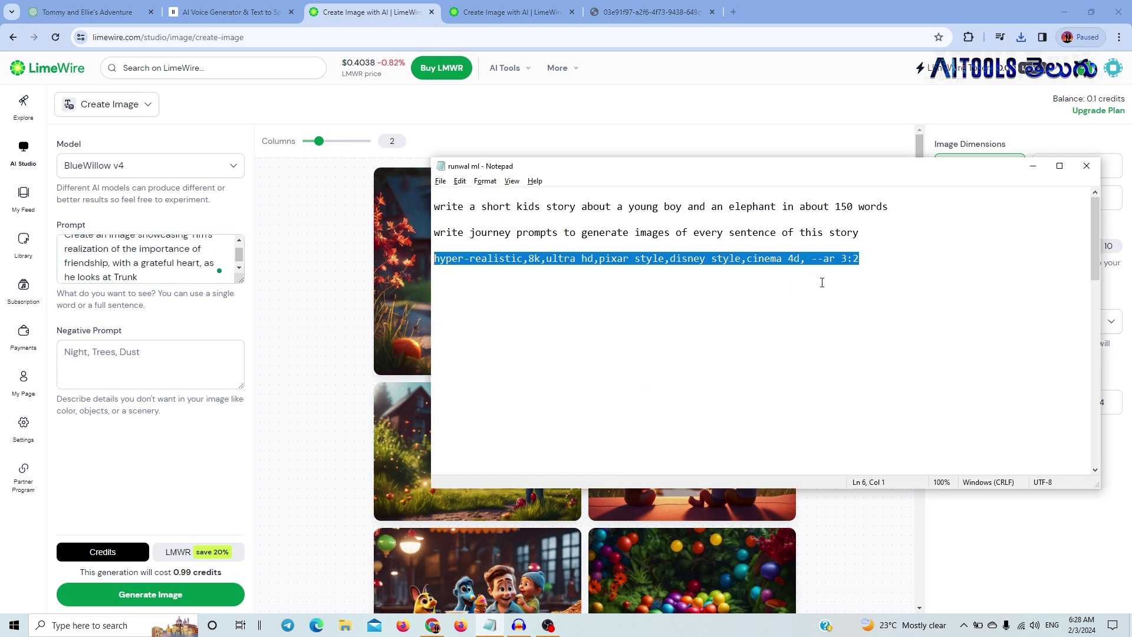
left_click(185, 280)
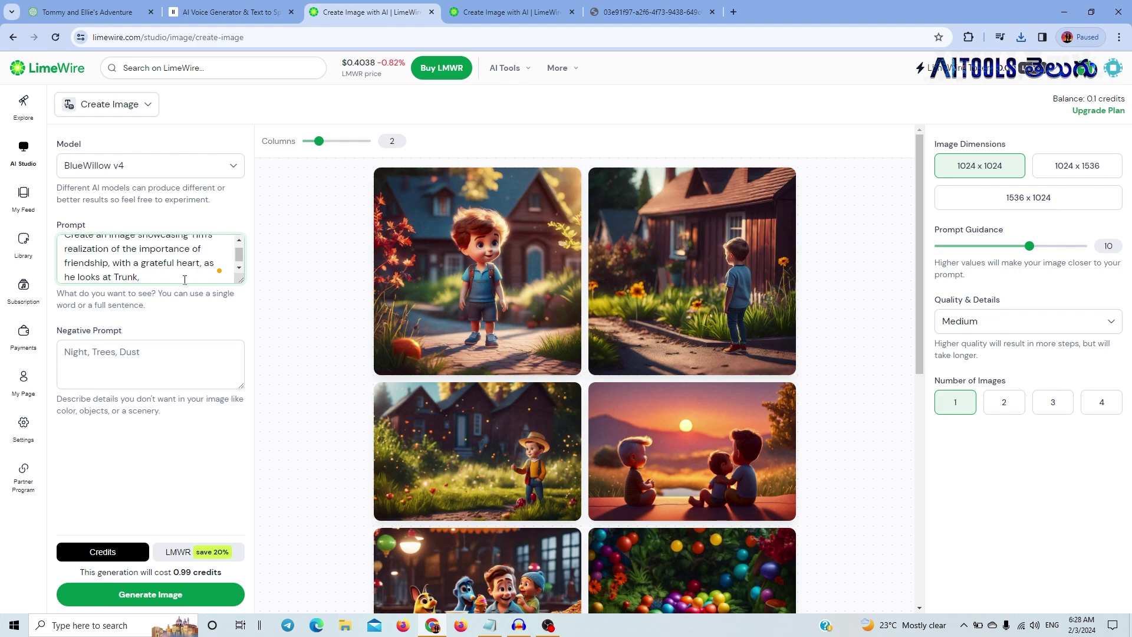
key("ctrl+v")
left_click(149, 595)
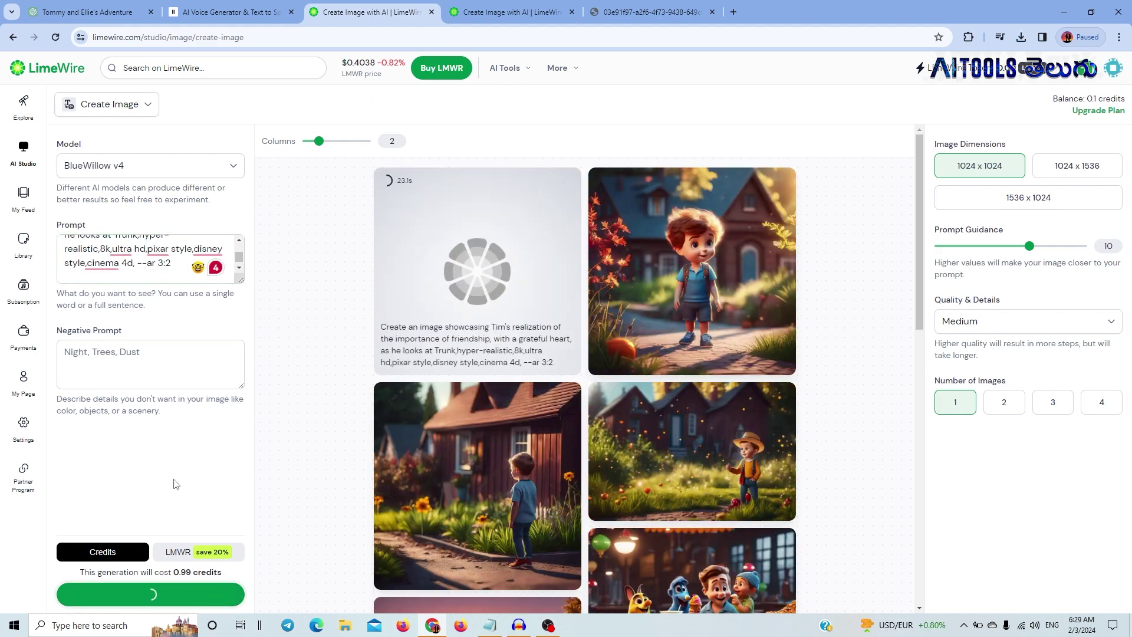
Look through the story images generated so far in the LimeWire studio gallery.
scroll(498, 285, "down", 5)
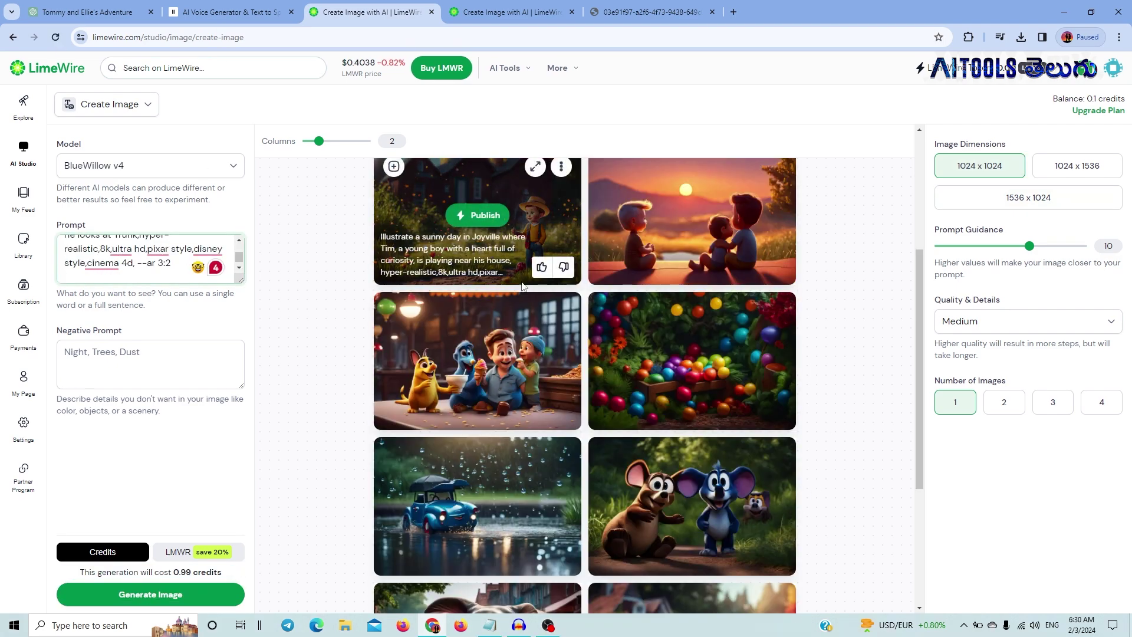
scroll(535, 363, "down", 2)
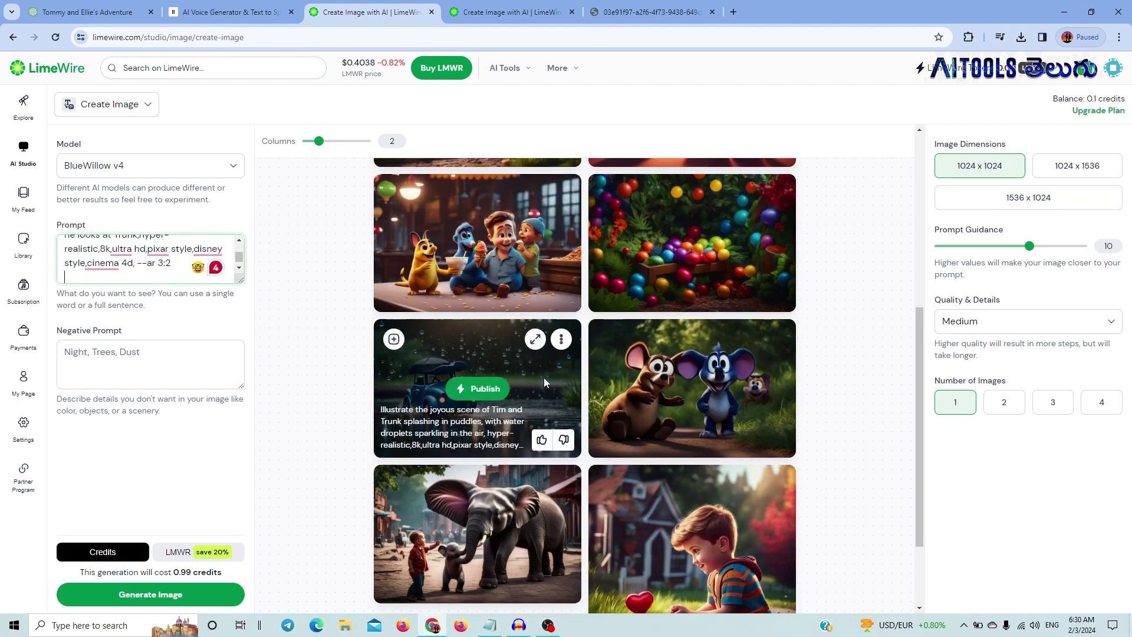
scroll(590, 413, "down", 2)
scroll(653, 444, "up", 4)
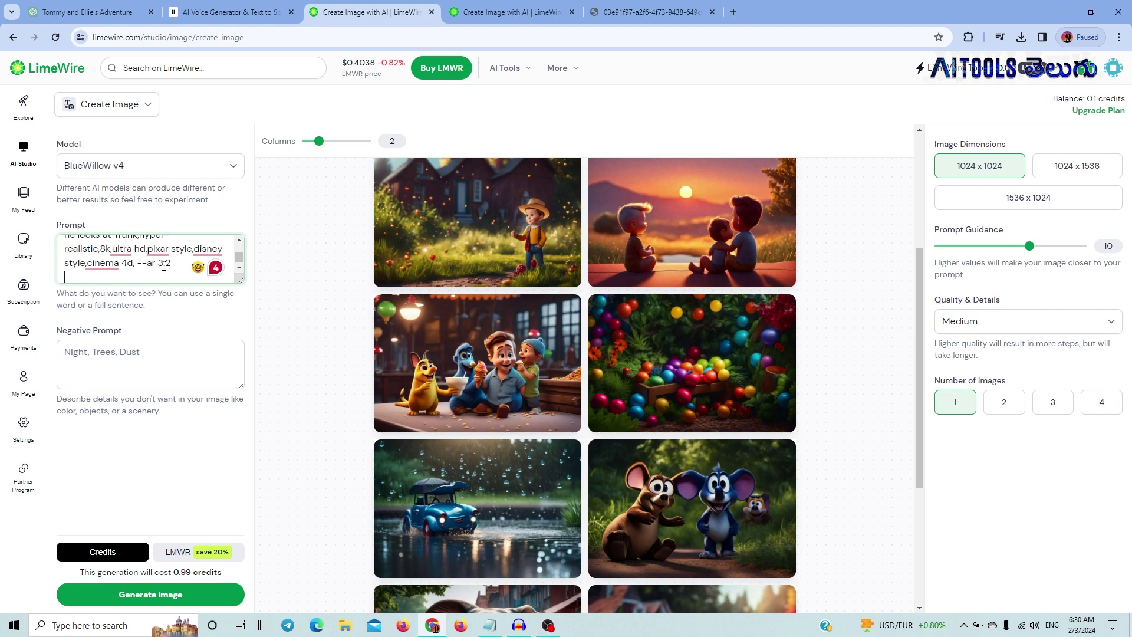
scroll(621, 329, "up", 3)
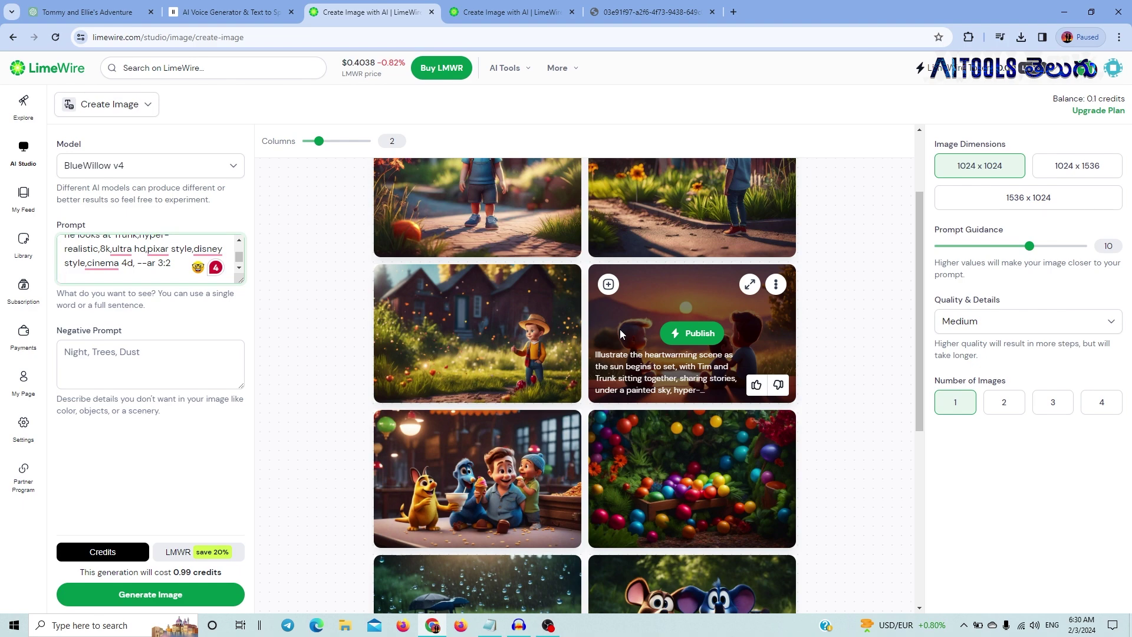
scroll(588, 353, "down", 5)
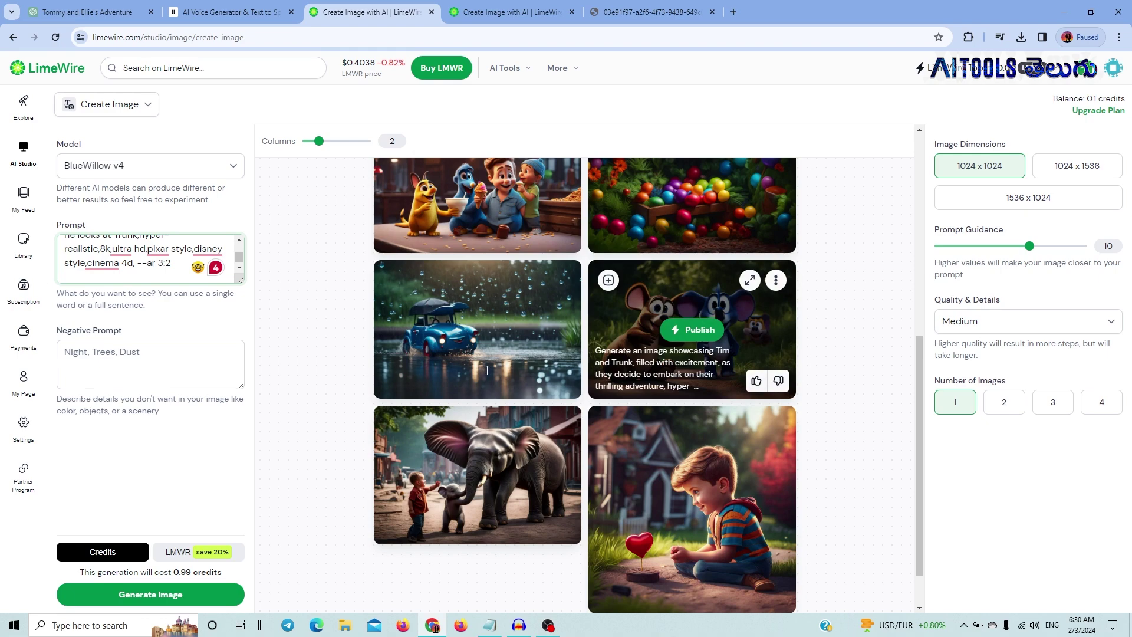
scroll(612, 377, "up", 3)
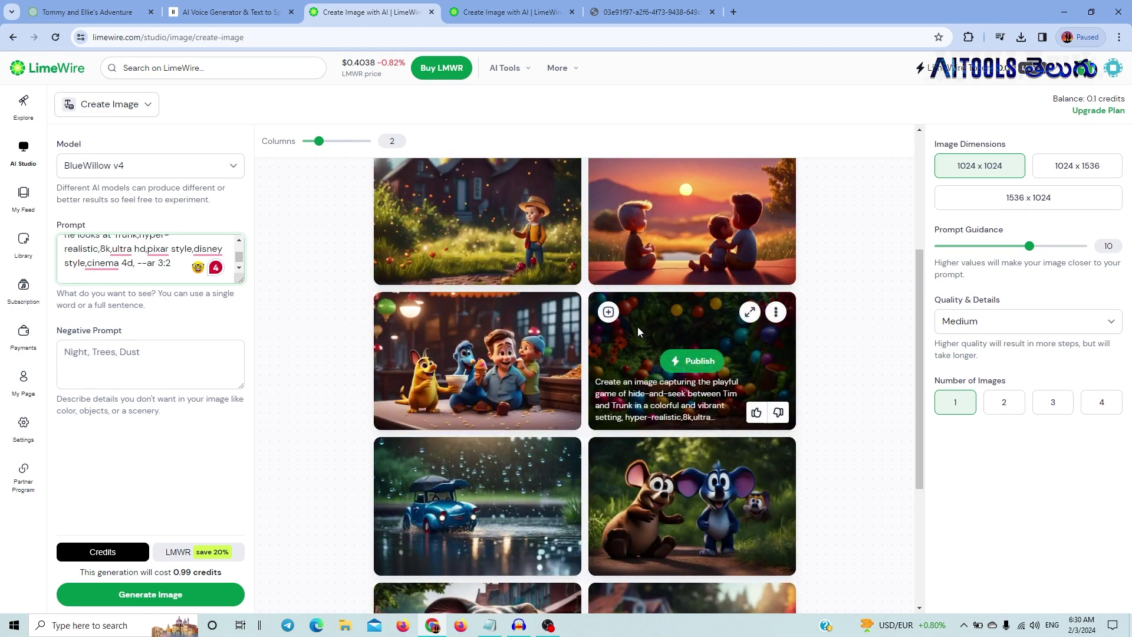
Download the hide-and-seek image with the colorful balls and open the Downloads folder to check the saved story images.
left_click(775, 316)
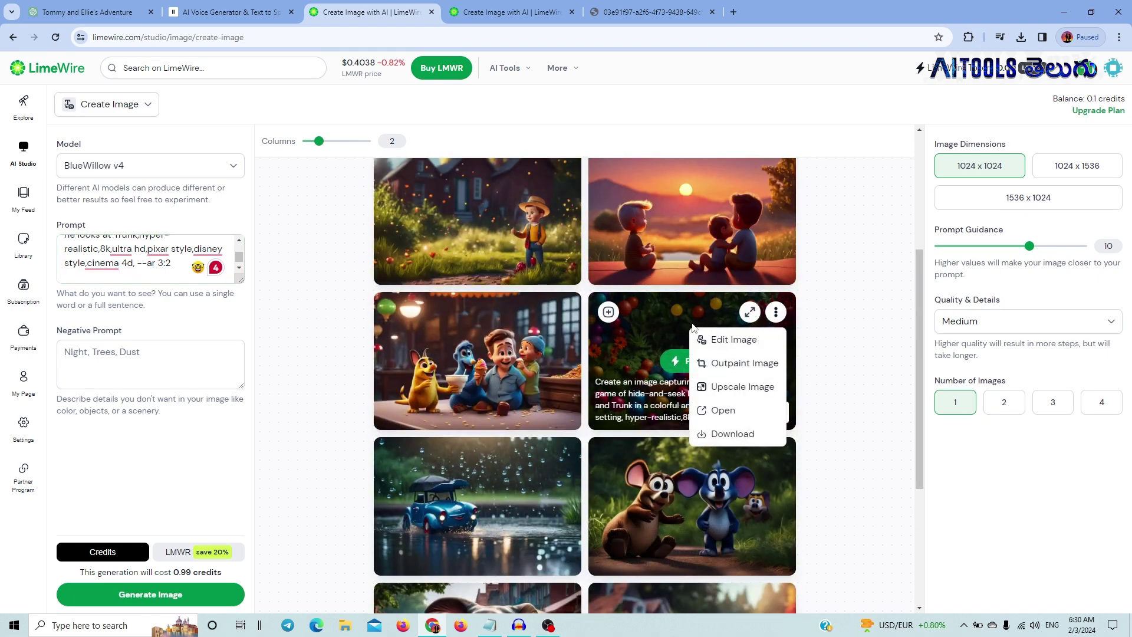
left_click(706, 433)
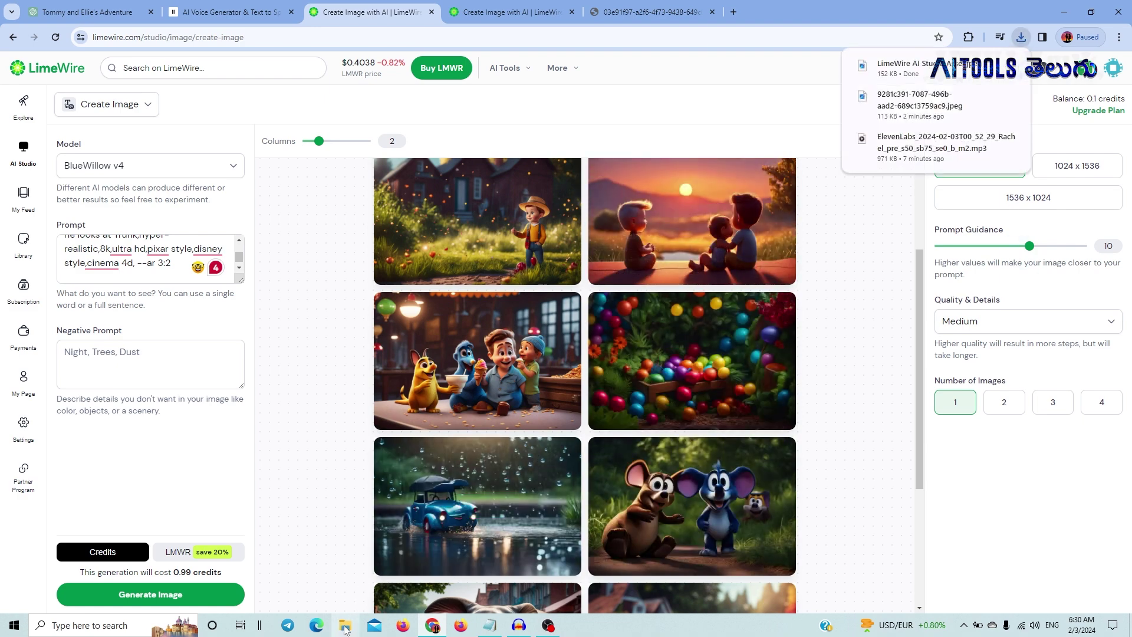
left_click(345, 626)
left_click(49, 147)
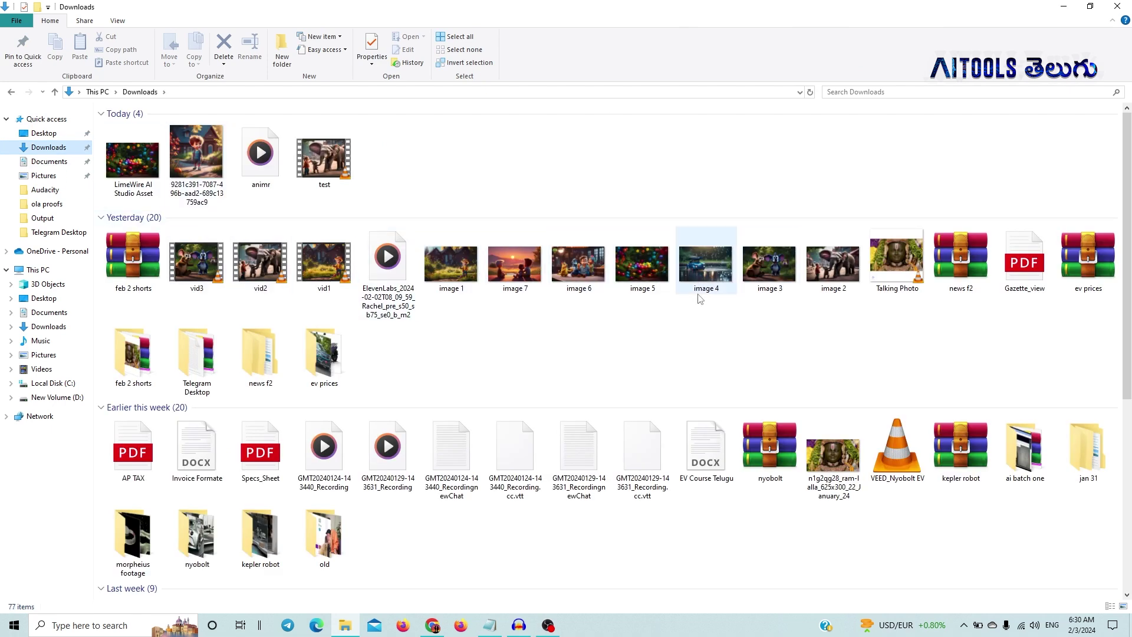
mouse_move(682, 290)
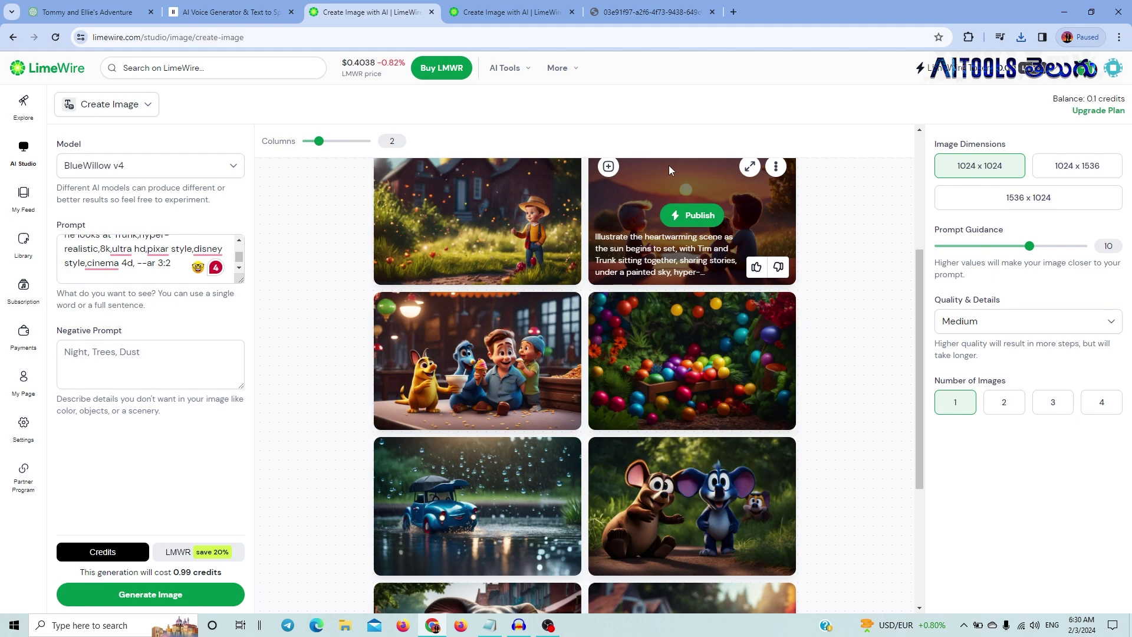
Open runwayml.com in a new browser tab and go to the Gen-2 Text/Image to Video tool for generating videos.
left_click(734, 11)
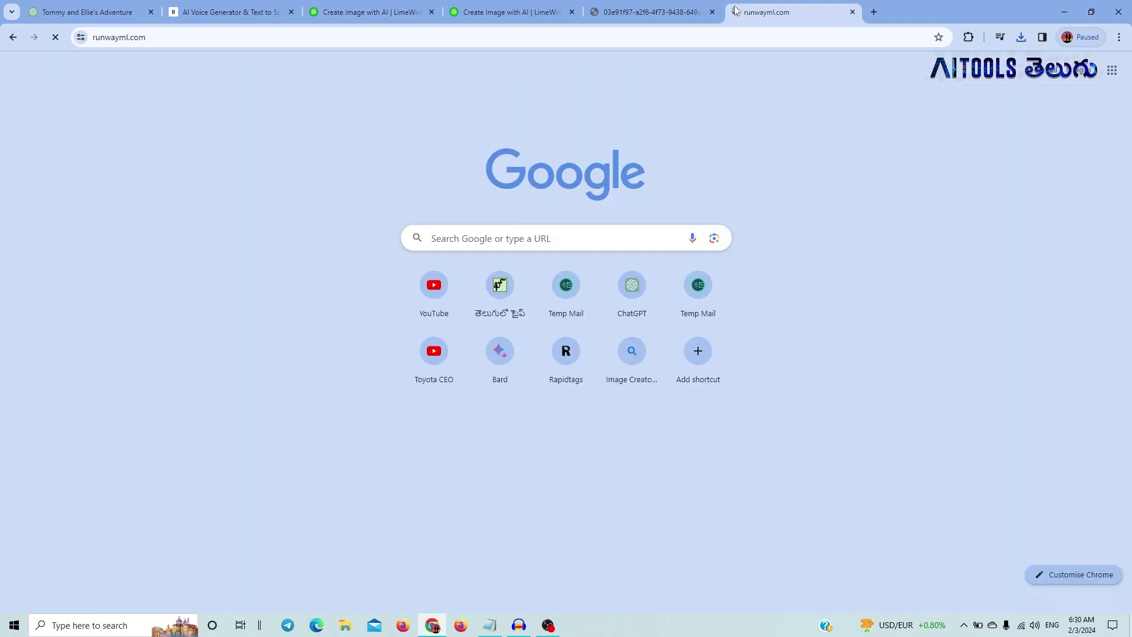
type("runwayml.com")
key("Return")
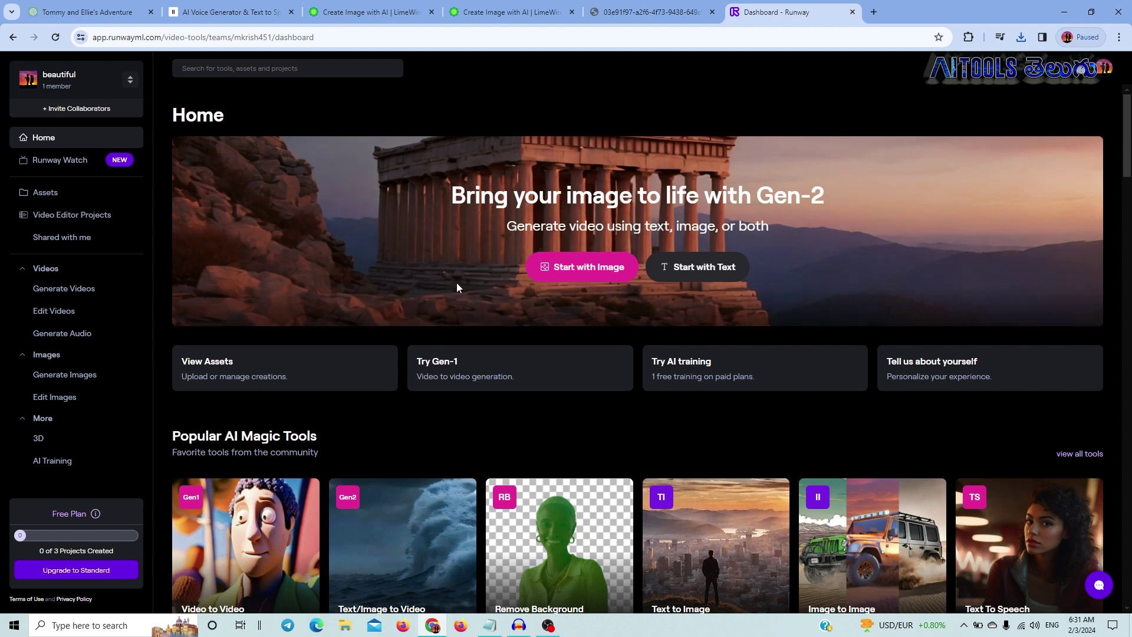
left_click(85, 293)
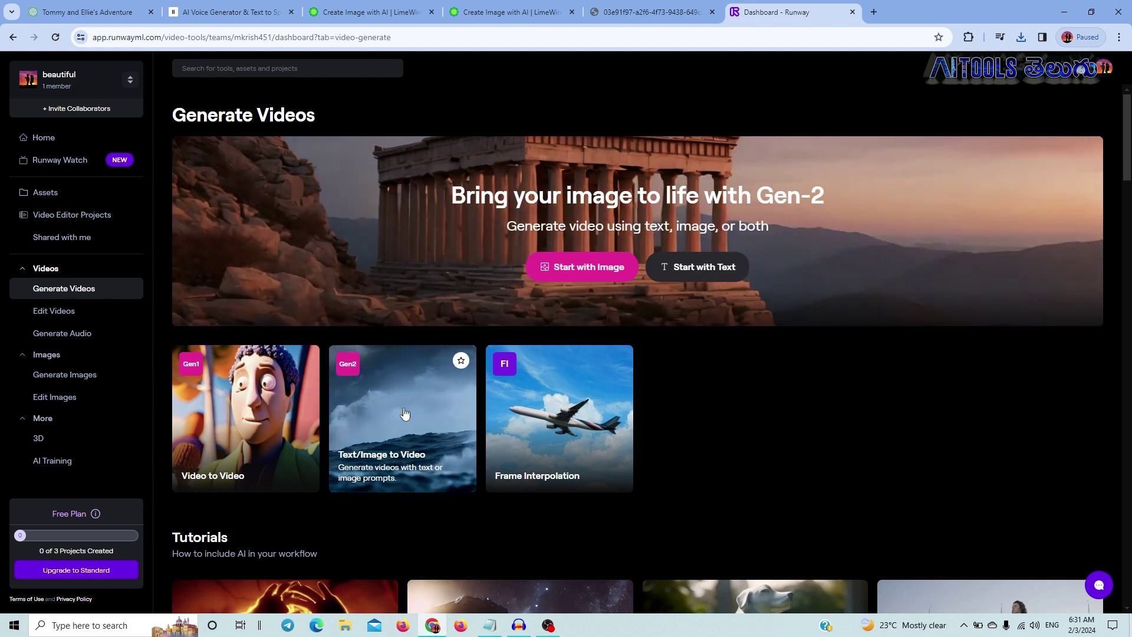
left_click(403, 408)
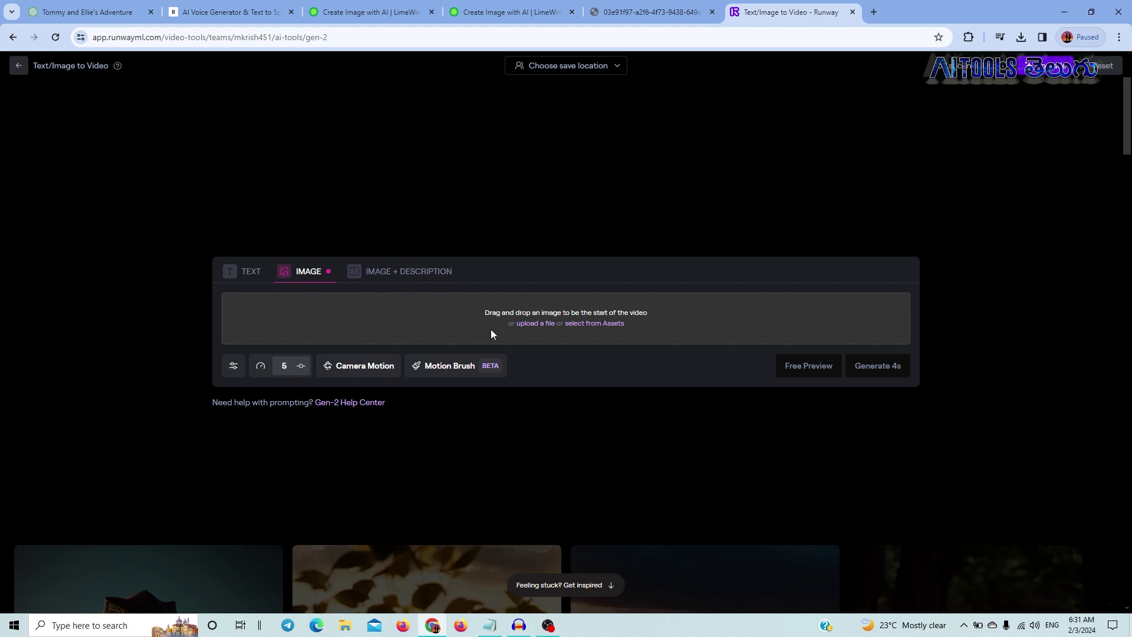
Upload "image 4" from the Downloads folder as the starting image and generate a 4-second video from it.
left_click(521, 326)
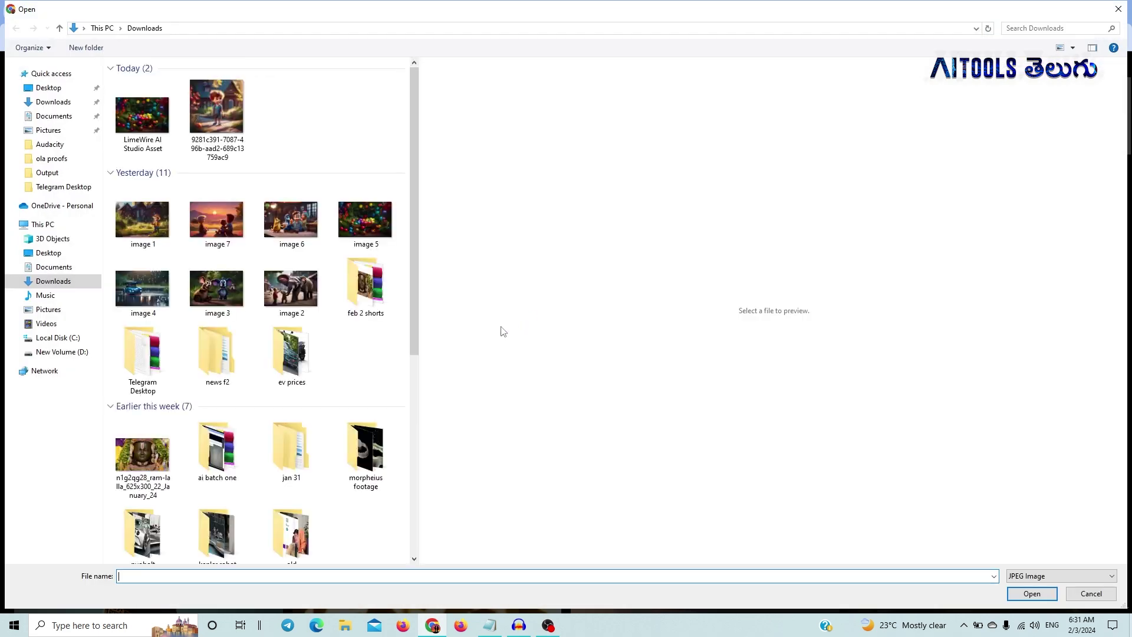
scroll(309, 252, "down", 5)
scroll(310, 253, "up", 5)
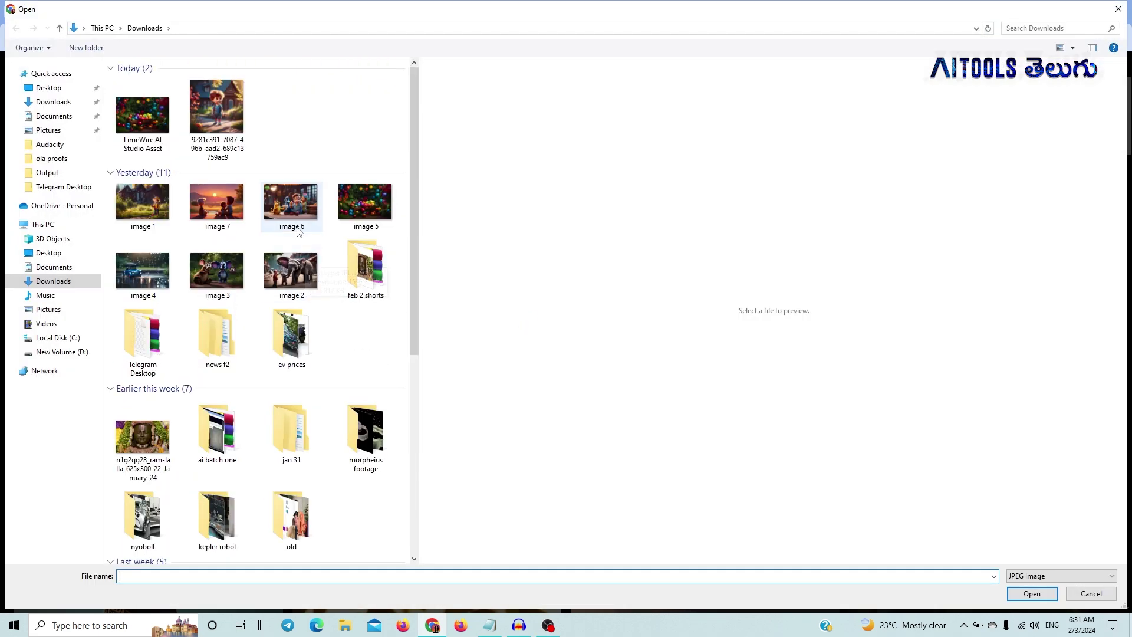
left_click(126, 280)
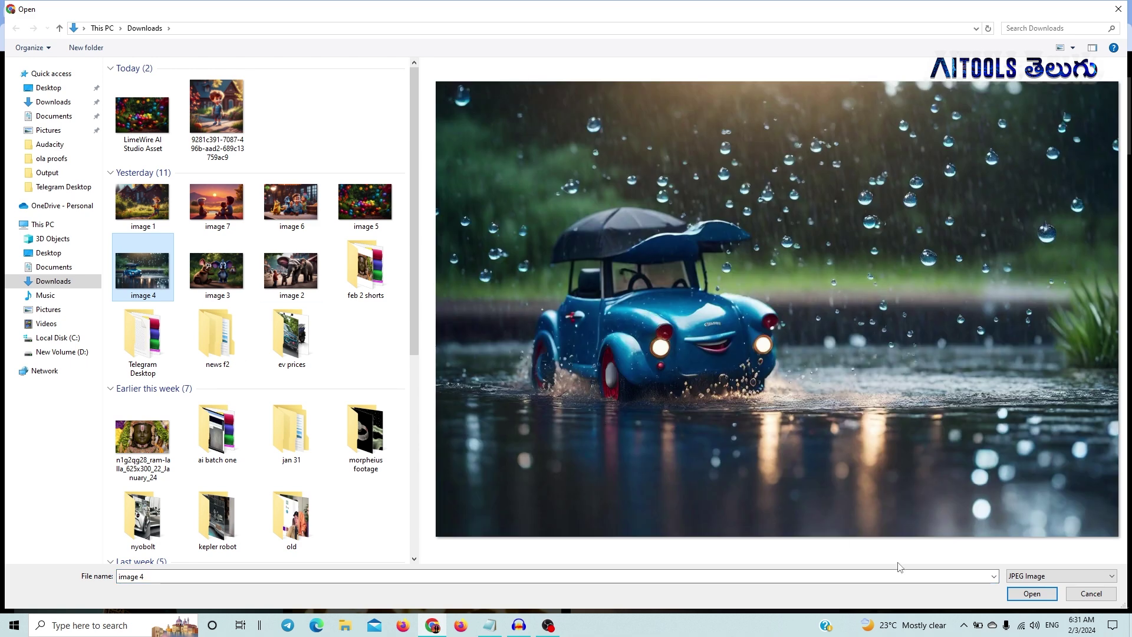
left_click(1012, 595)
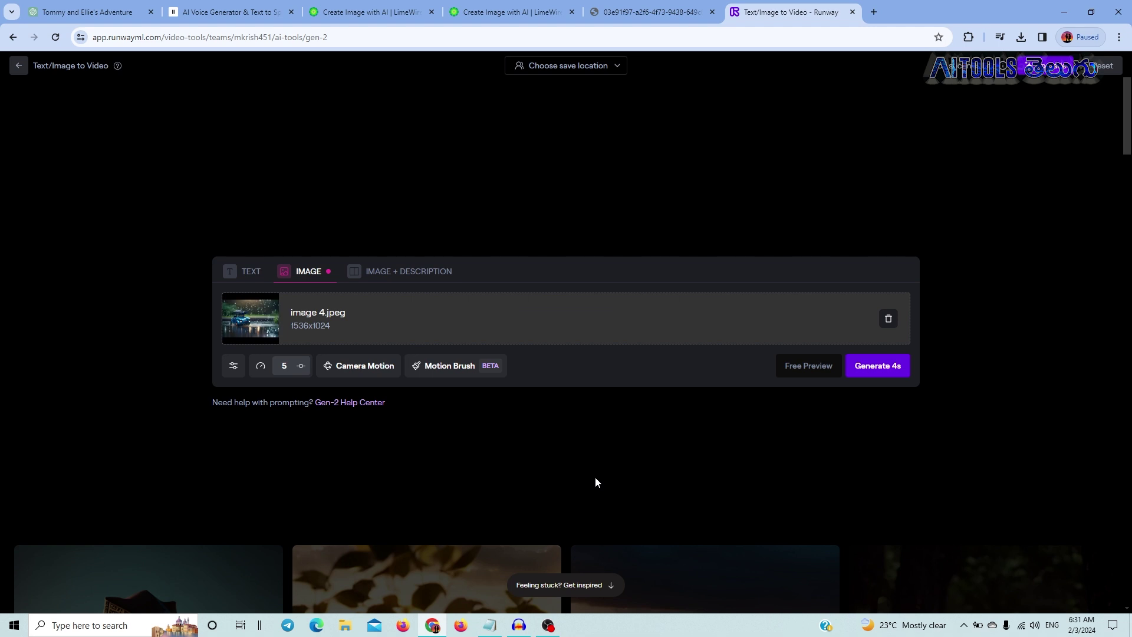
left_click(872, 374)
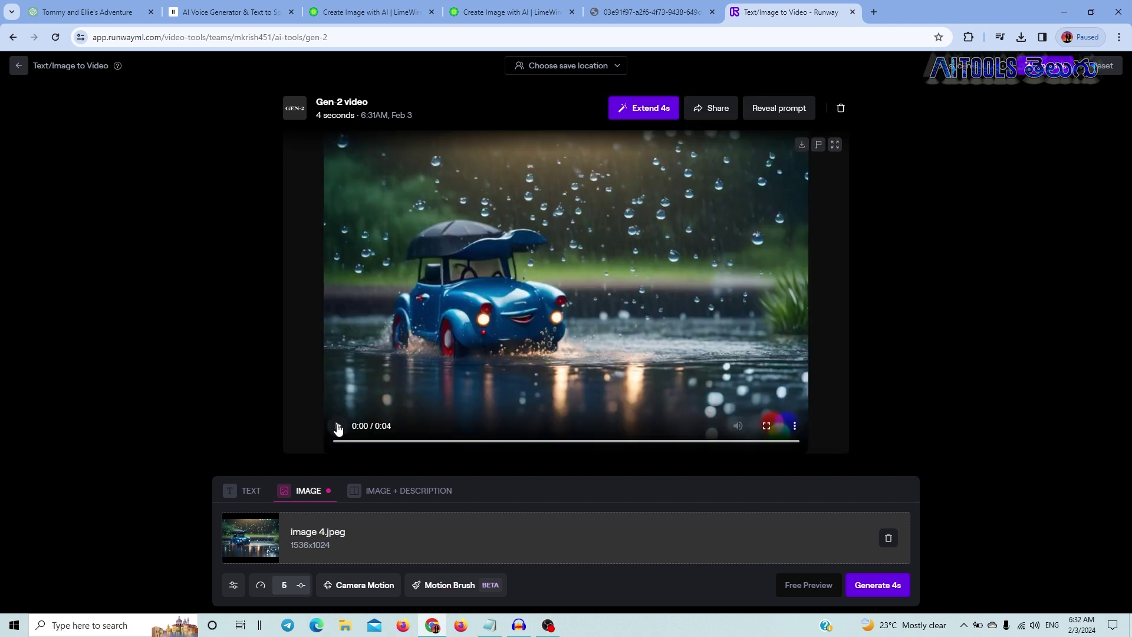
Play the generated car video and save it in the Downloads folder as "vid4".
left_click(338, 427)
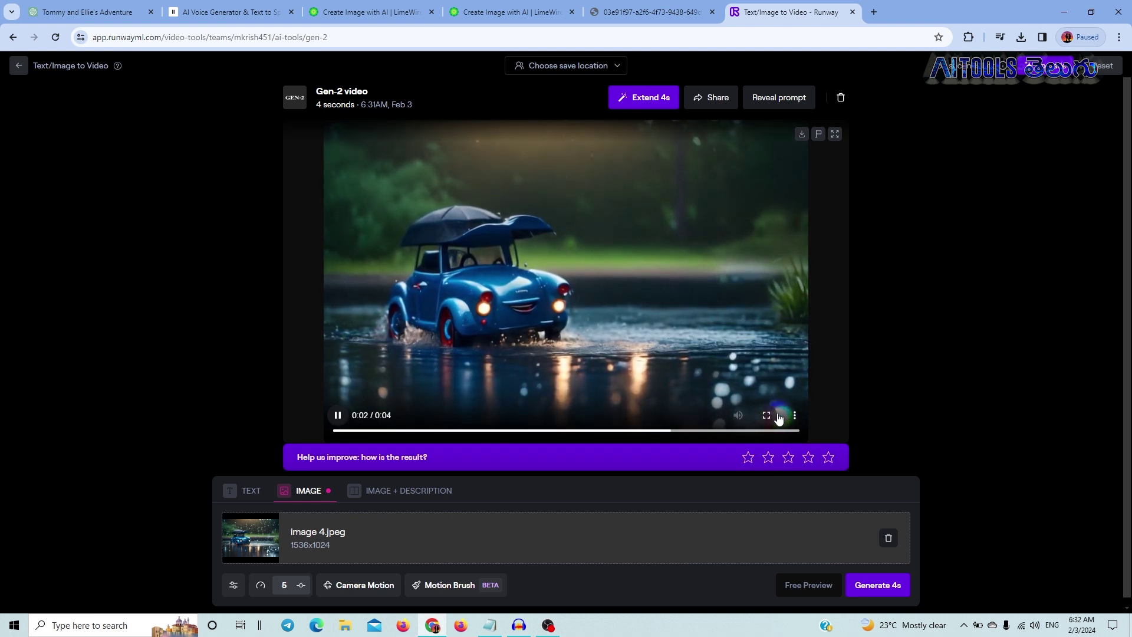
left_click(797, 415)
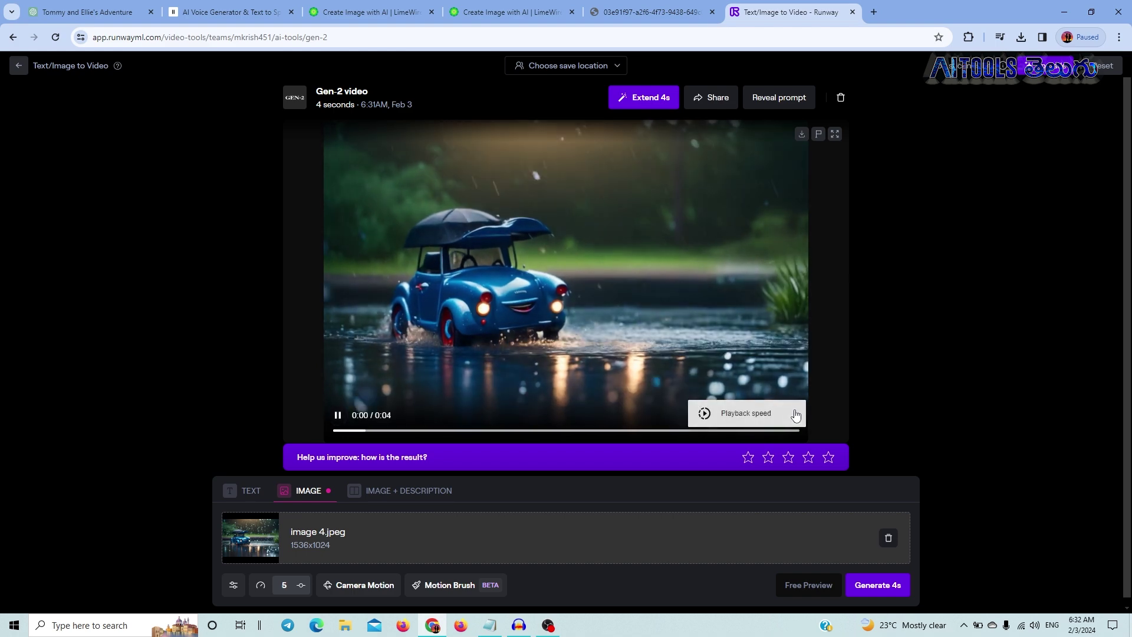
right_click(717, 243)
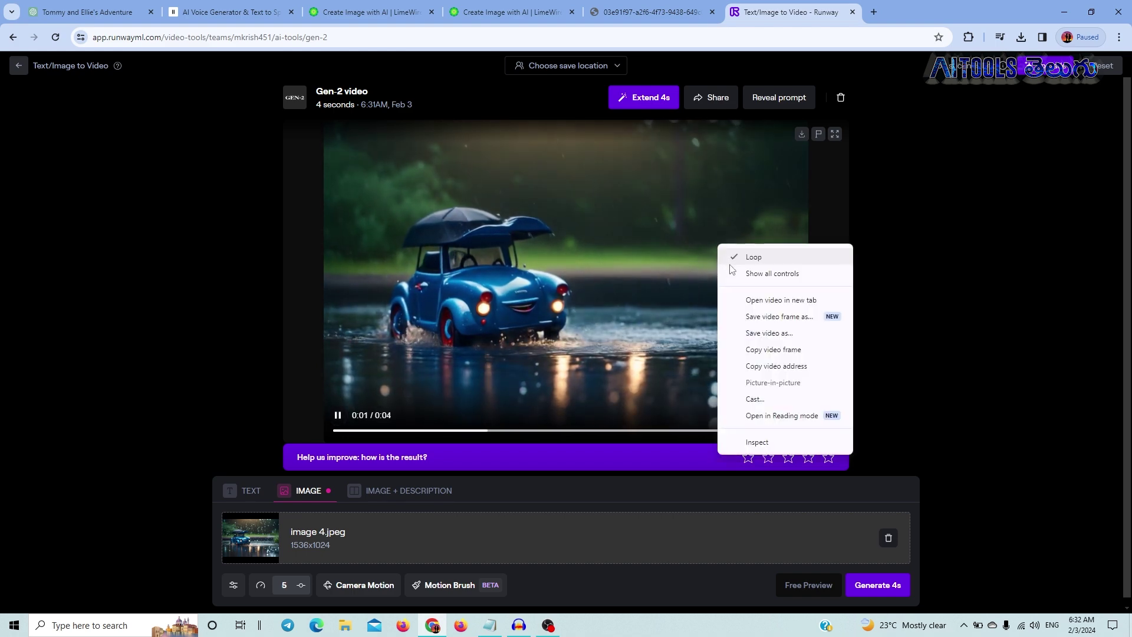
left_click(756, 333)
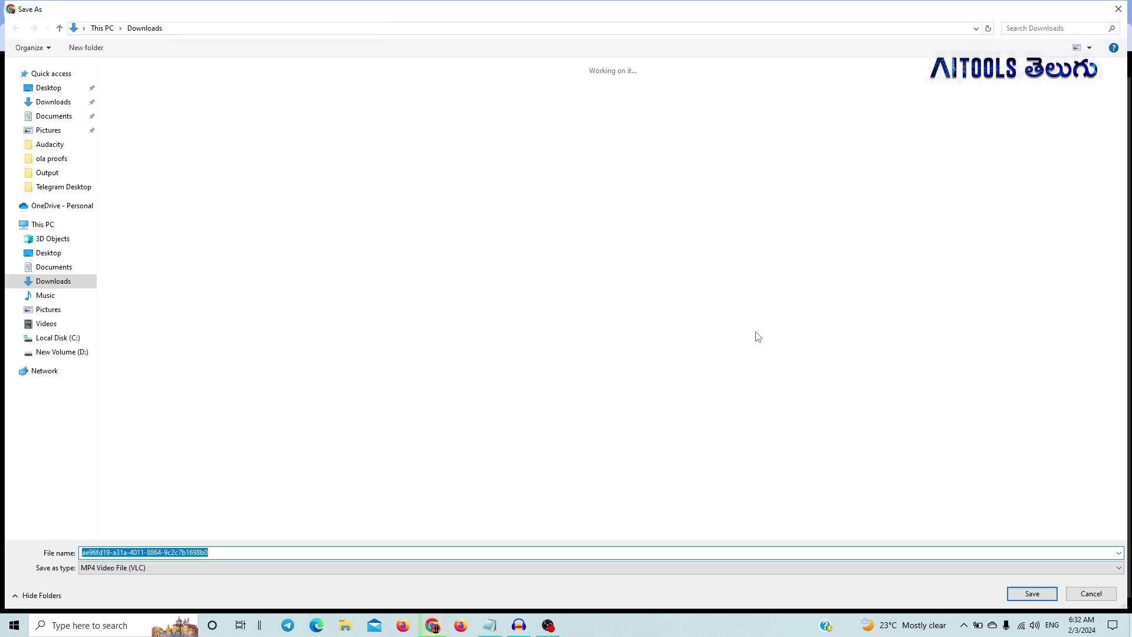
type("vid4")
key("Return")
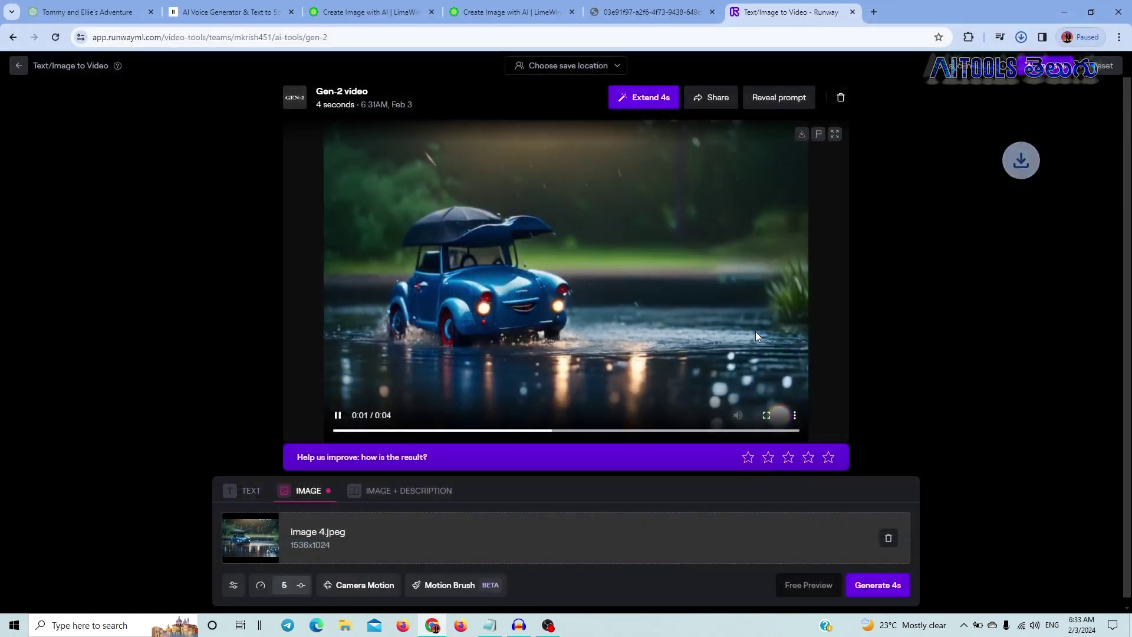
Clear the generated video and image 4 from the tool, and upload "image 5" from the Downloads folder instead.
left_click(877, 255)
left_click(841, 98)
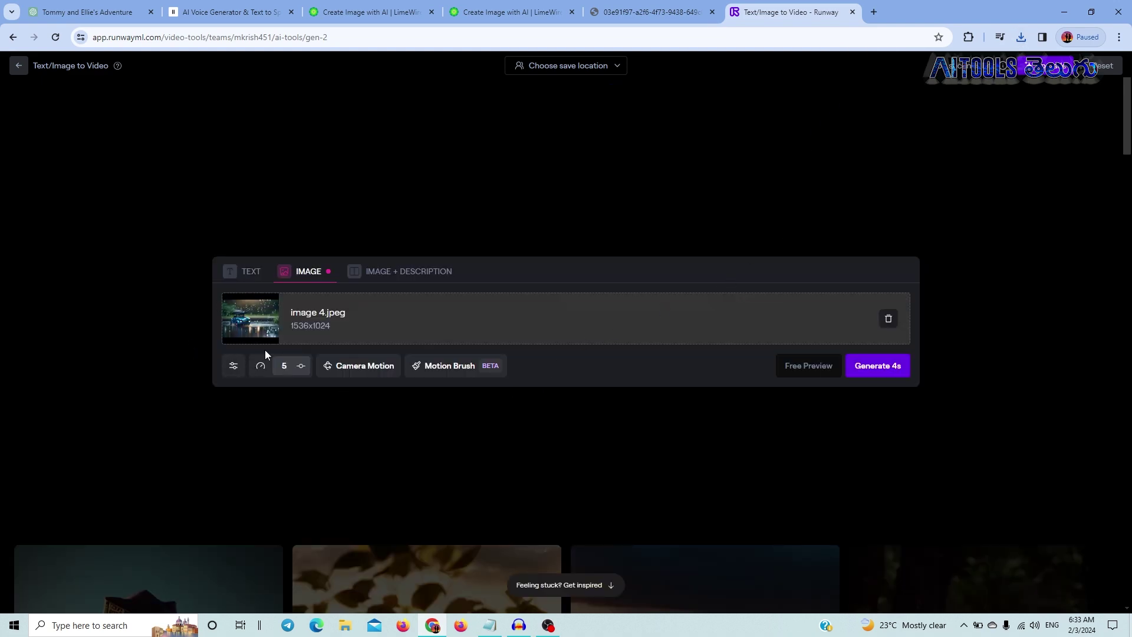
left_click(889, 322)
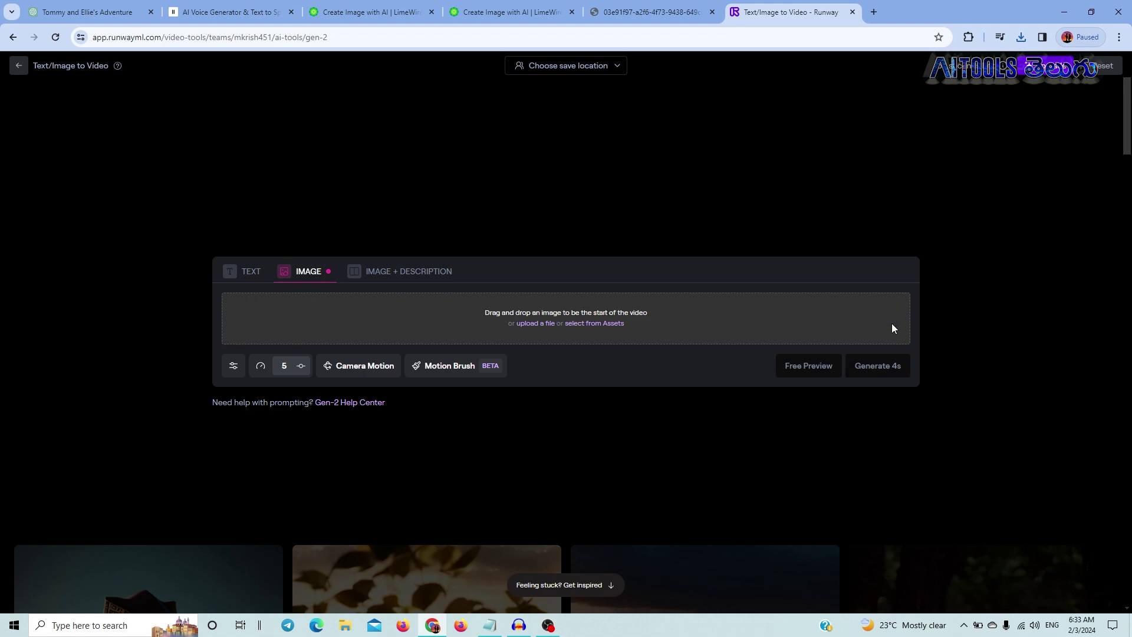
left_click(580, 307)
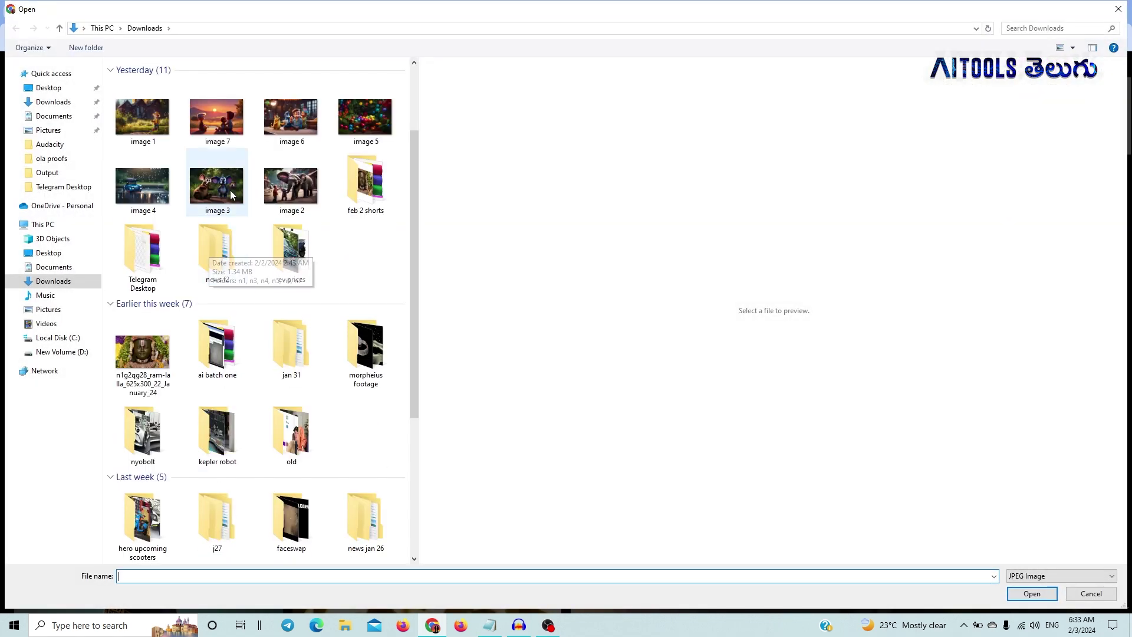
left_click(386, 140)
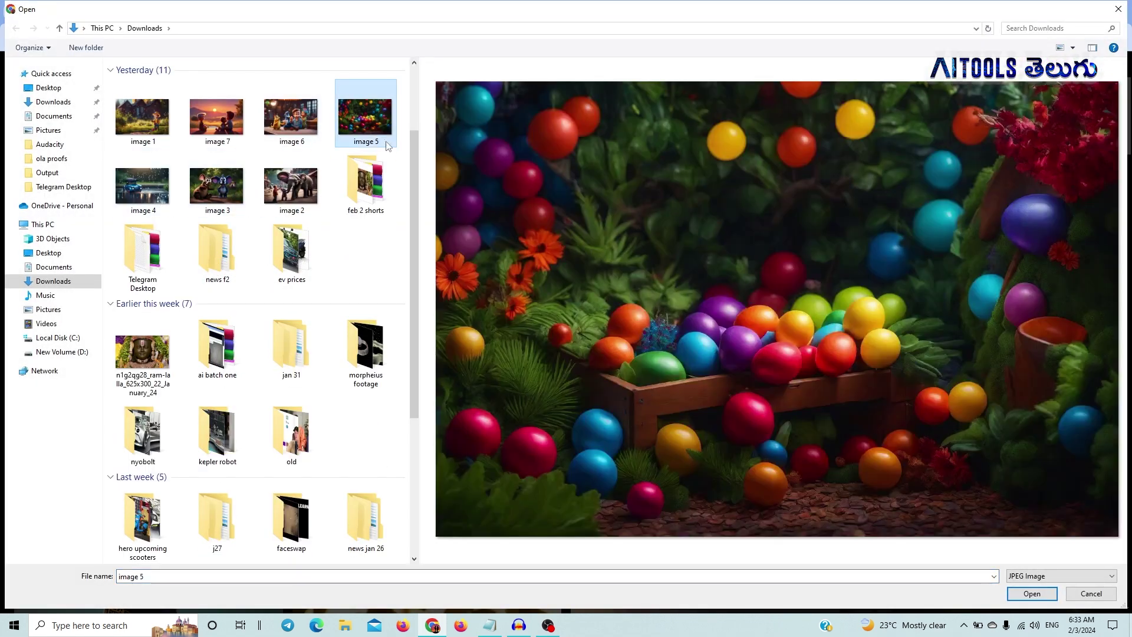
left_click(1049, 598)
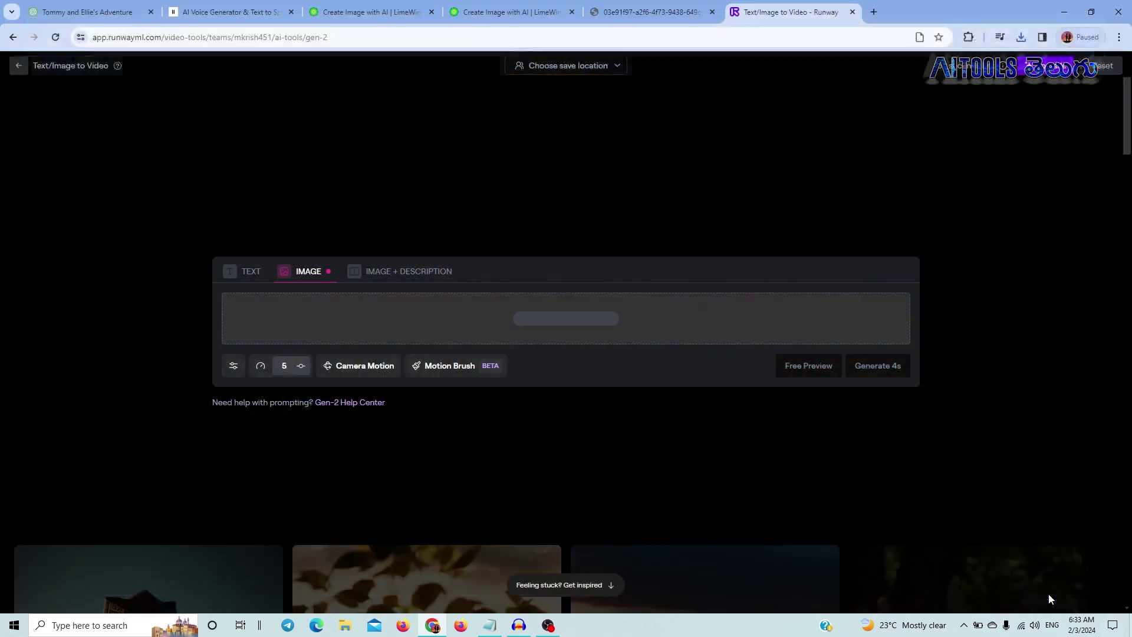
Use image plus description, entering "Create an image capturing the playful game of hide-and-seek between Tim and Trunk in a colorful and vibrant setting.".
left_click(354, 275)
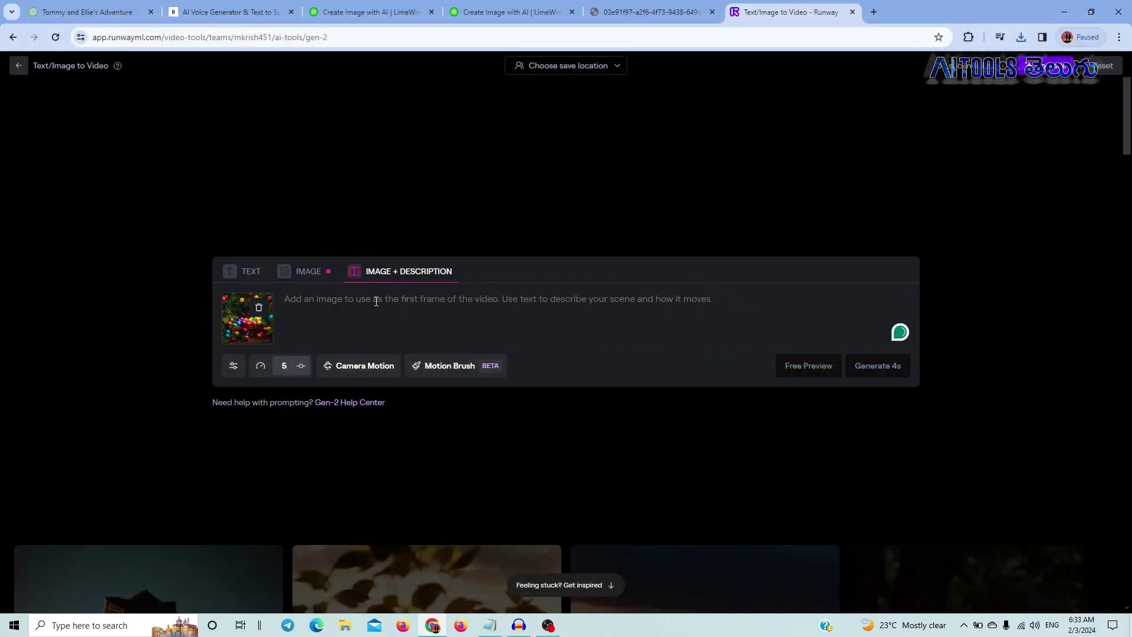
left_click(298, 280)
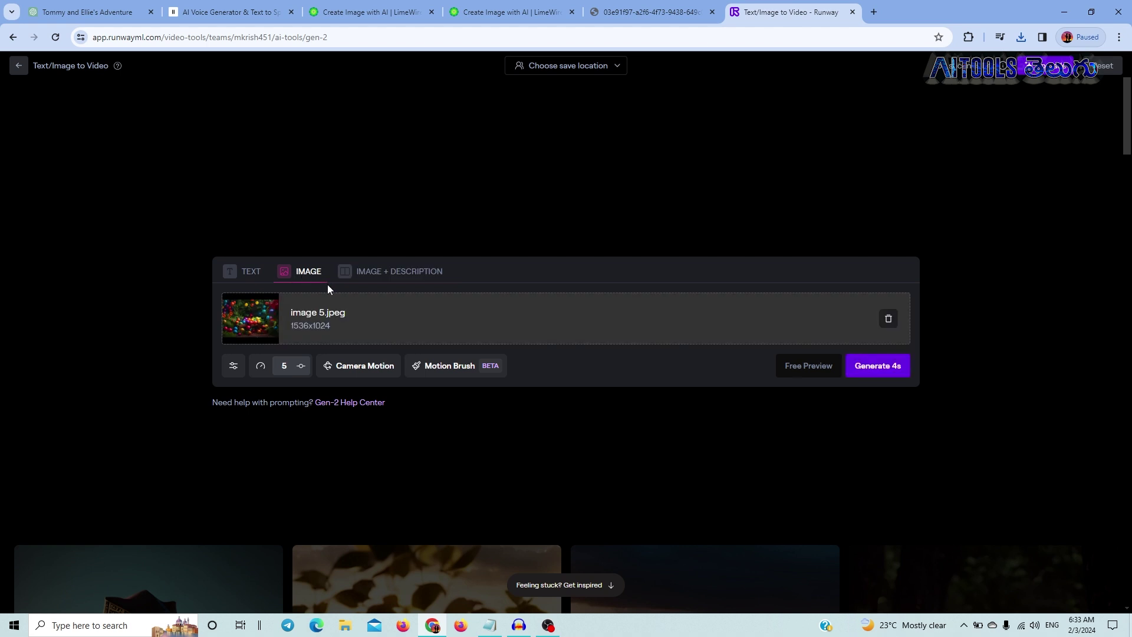
left_click(408, 271)
left_click(398, 306)
type("Create an image capturing the playful game of hide-and-seek between Tim and Trunk in a colorful and vibrant setting.")
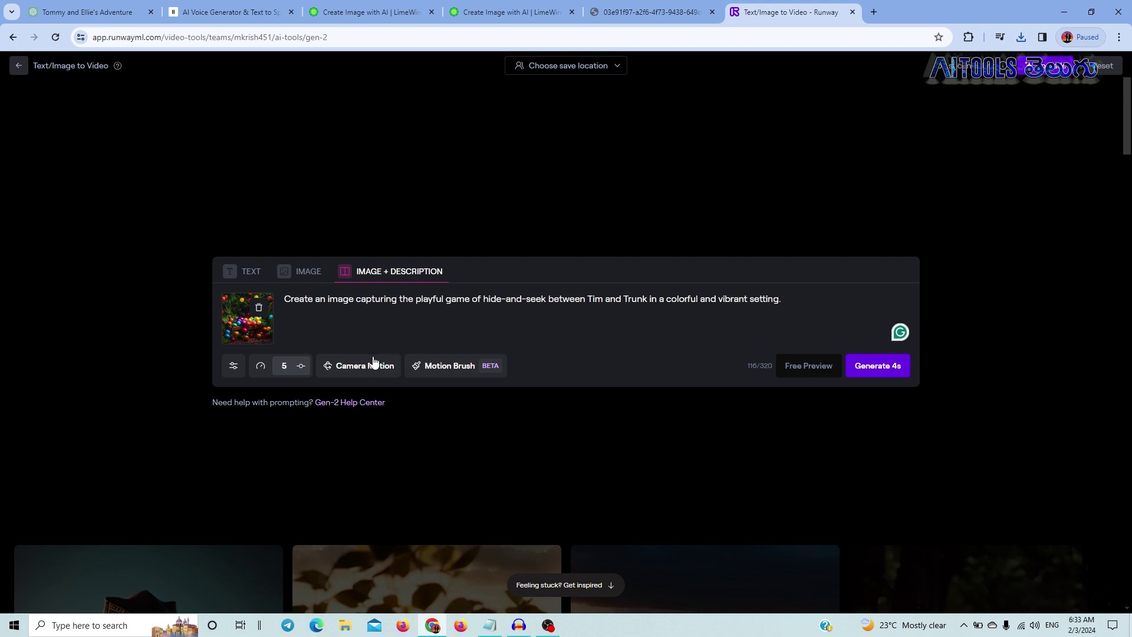
Generate a 4-second video from image 5 and its description, and save it in the Downloads folder as "vid5".
left_click(868, 370)
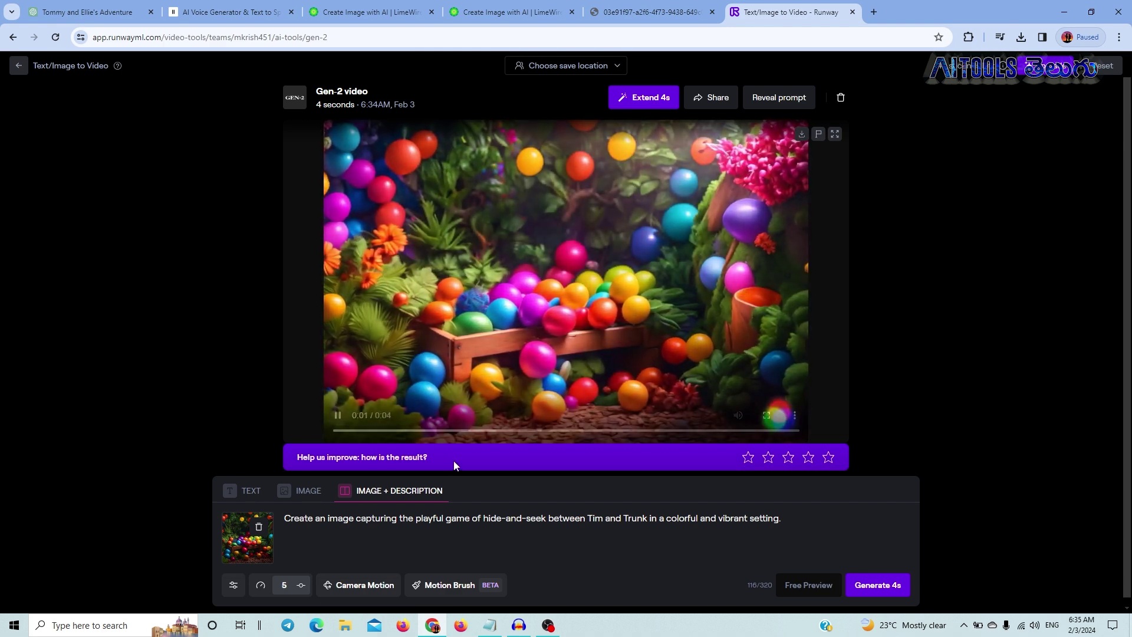
left_click(338, 415)
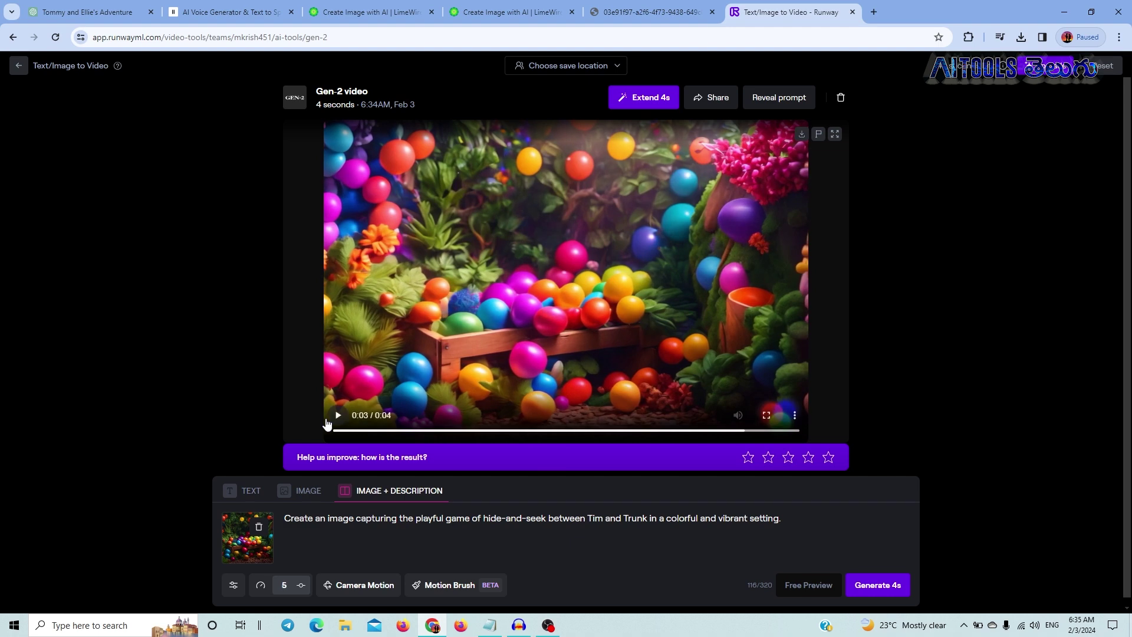
right_click(591, 324)
left_click(613, 413)
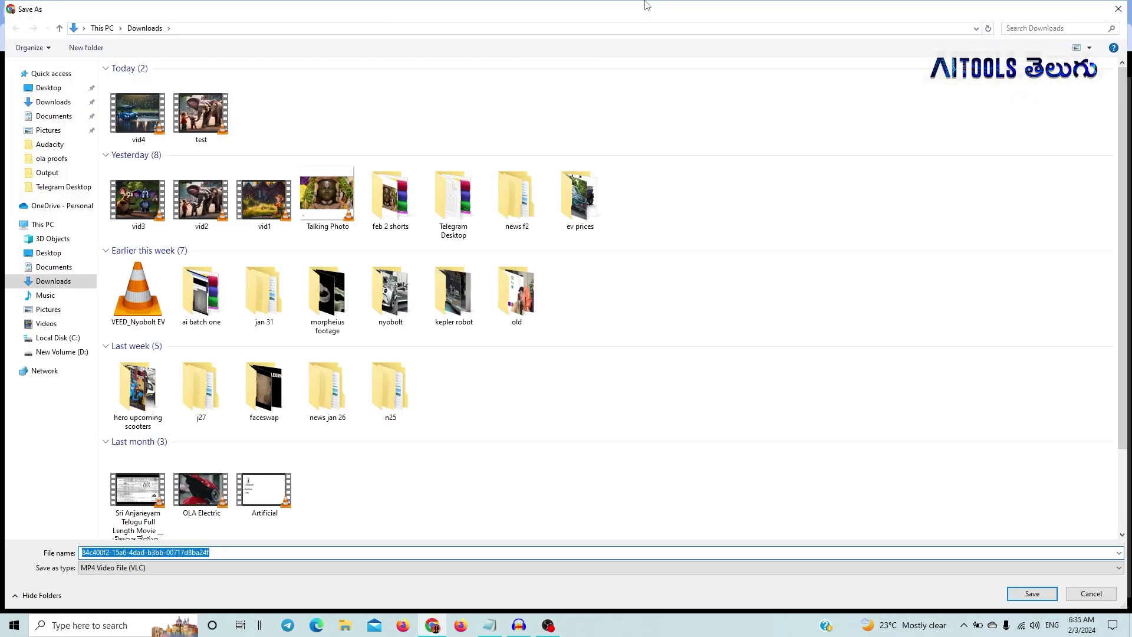
type("vid5")
key("Return")
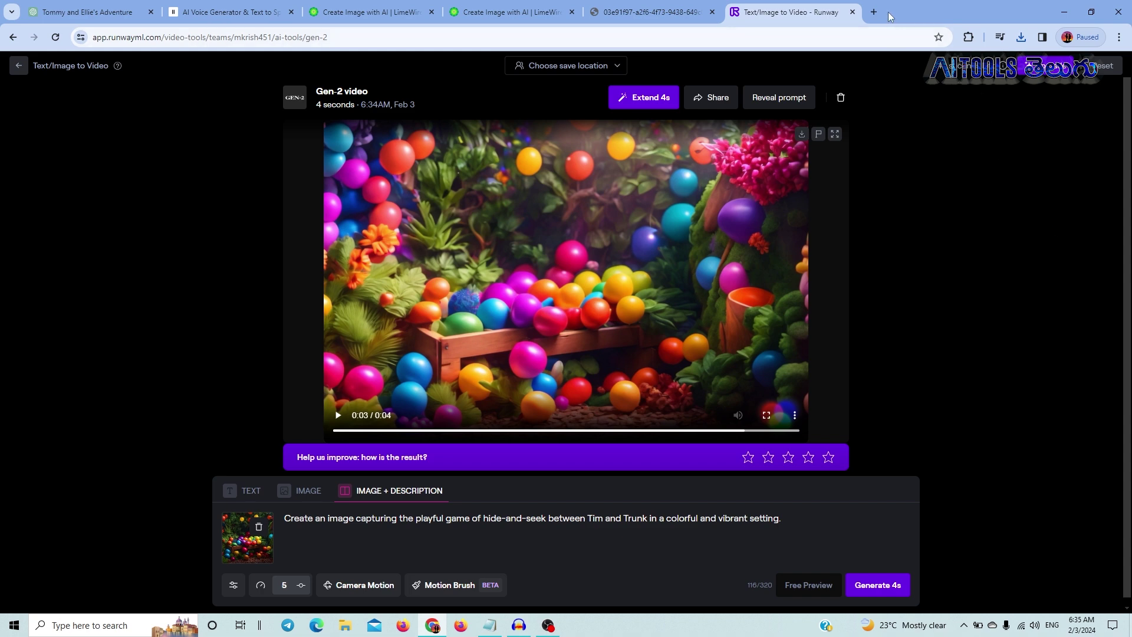
Switch to Filmora9 and import the clips vid1 through vid5 from the Downloads folder, plus the ElevenLabs narration audio.
left_click(1057, 8)
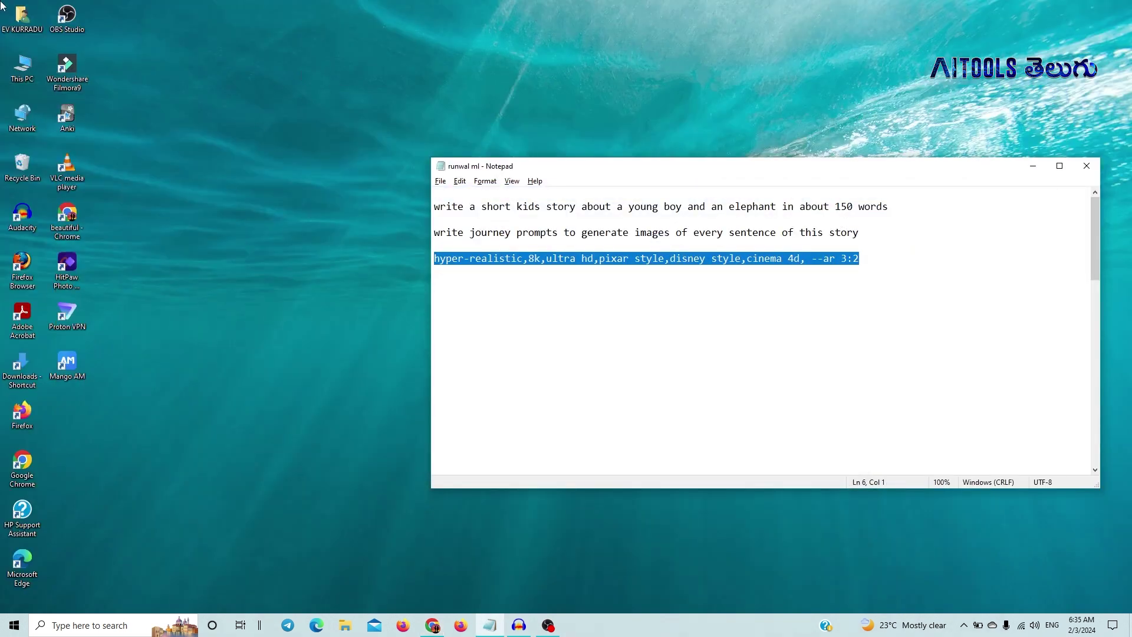
left_click(68, 81)
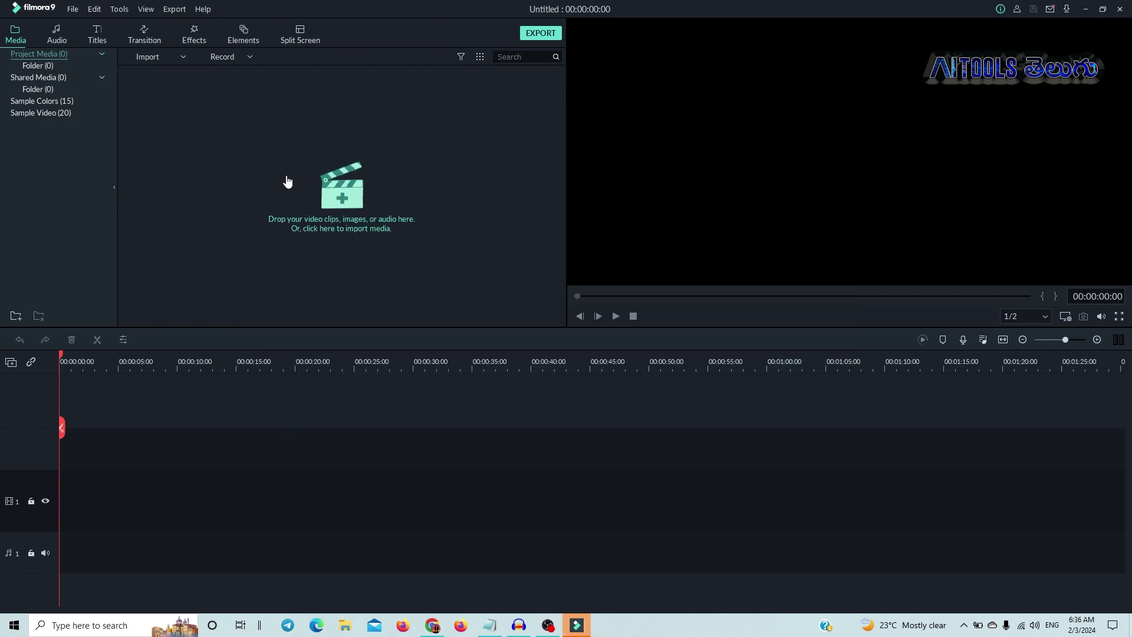
left_click(342, 122)
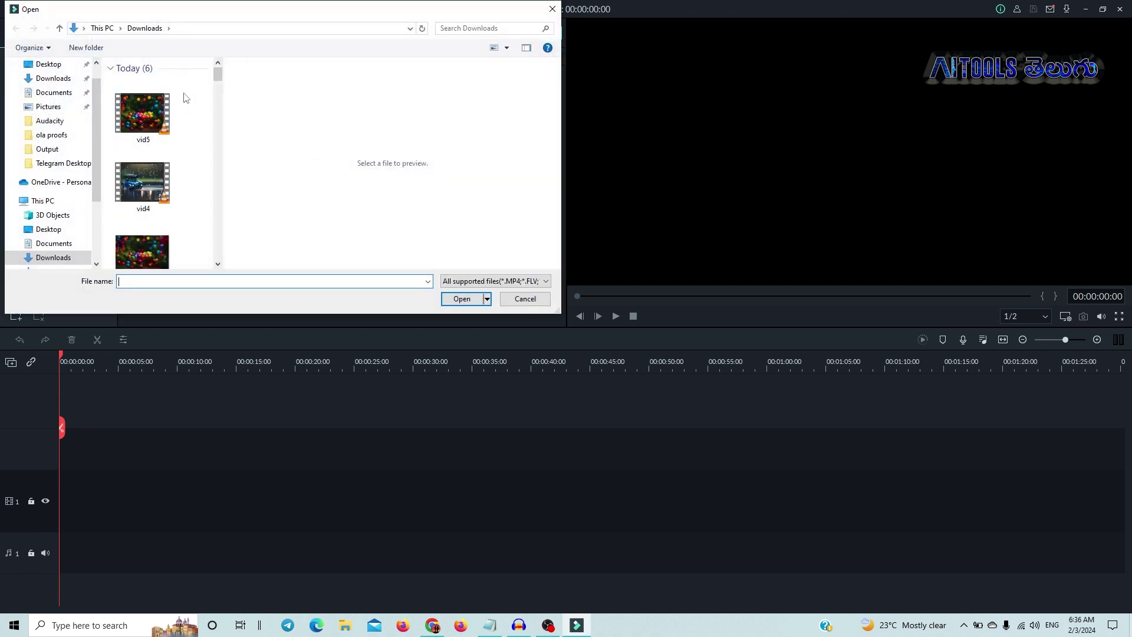
left_click(158, 112)
left_click(159, 183, "ctrl")
left_click_drag(215, 79, 224, 92)
scroll(176, 148, "up", 2)
left_click(142, 177, "shift")
left_click(462, 298)
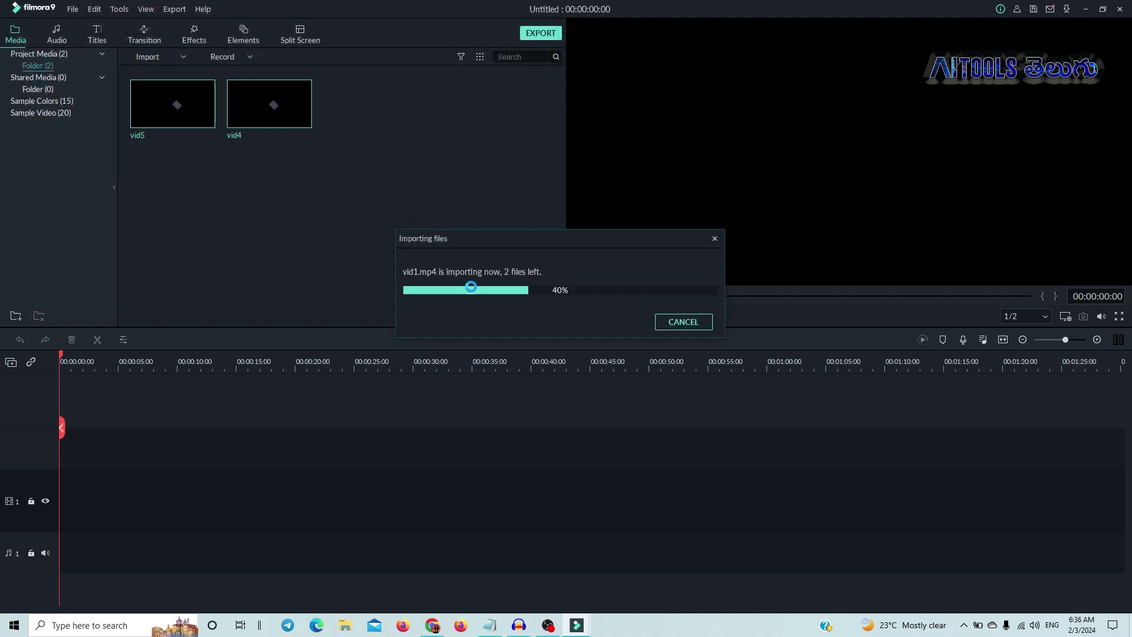
left_click(165, 57)
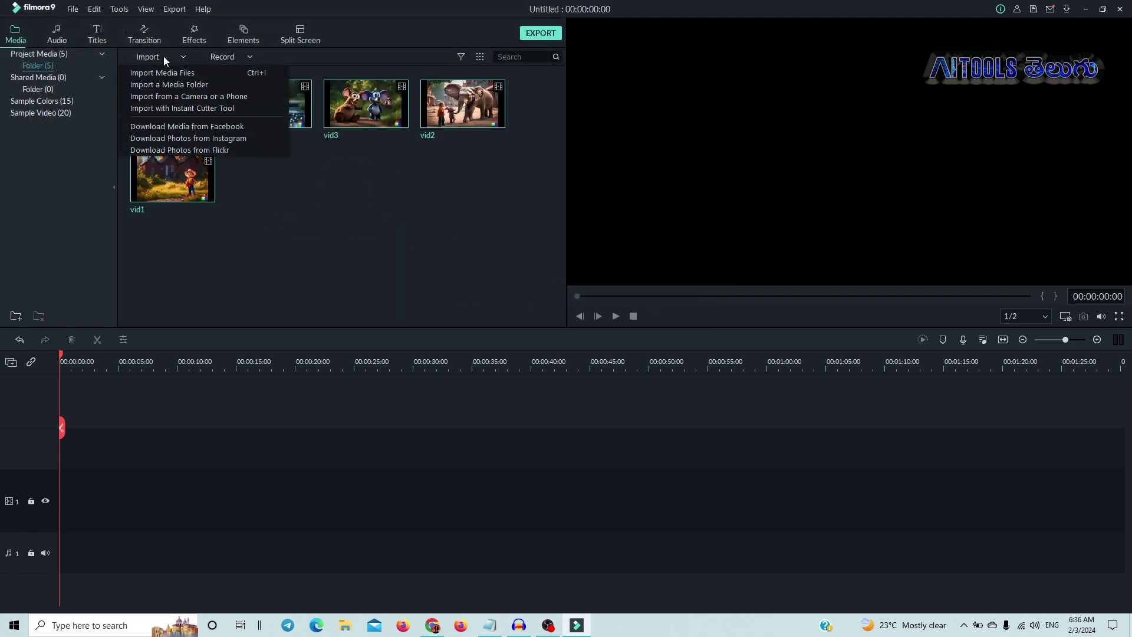
left_click(188, 77)
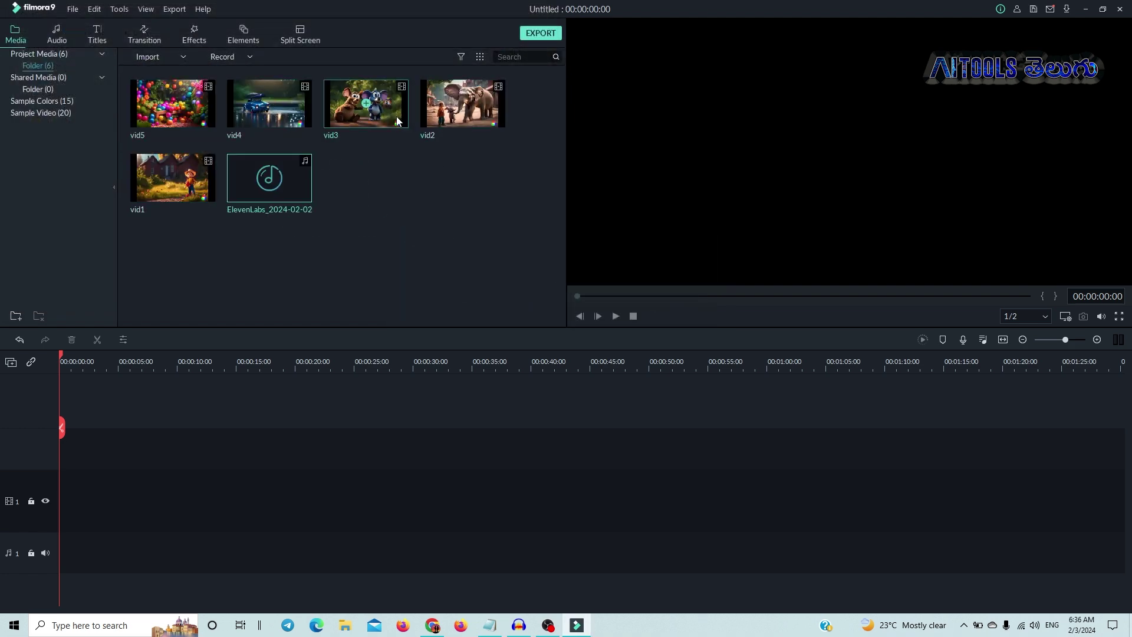
Add vid1, vid2, vid3, vid4 and vid5 in that order to the video track, matching the project settings to the media at 1152 x 768 24fps.
left_click(172, 178)
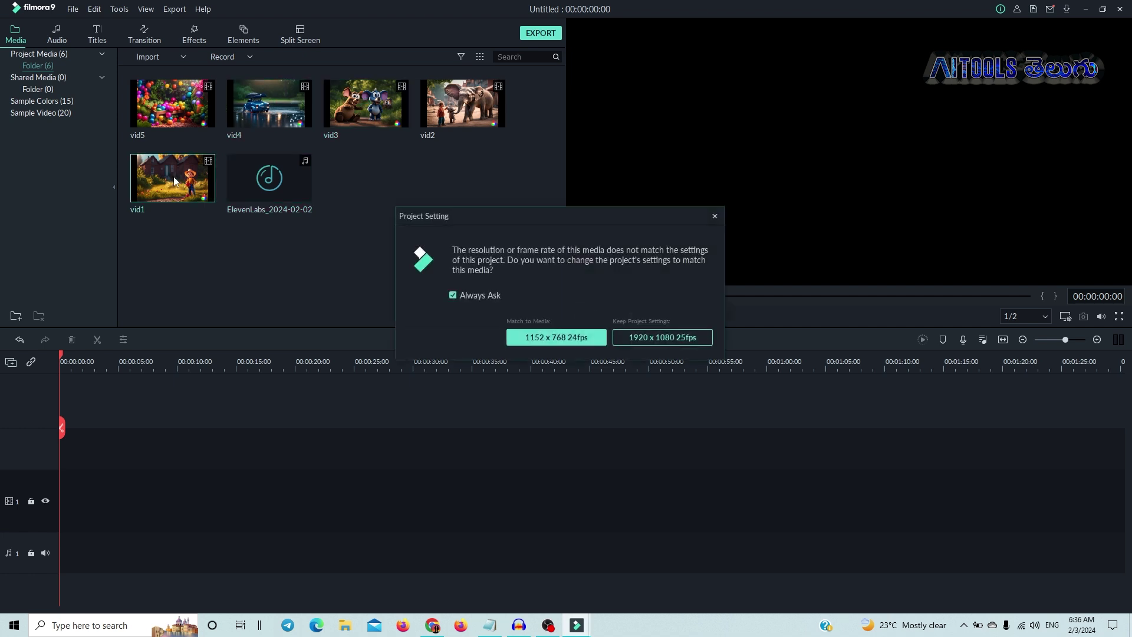
left_click(597, 342)
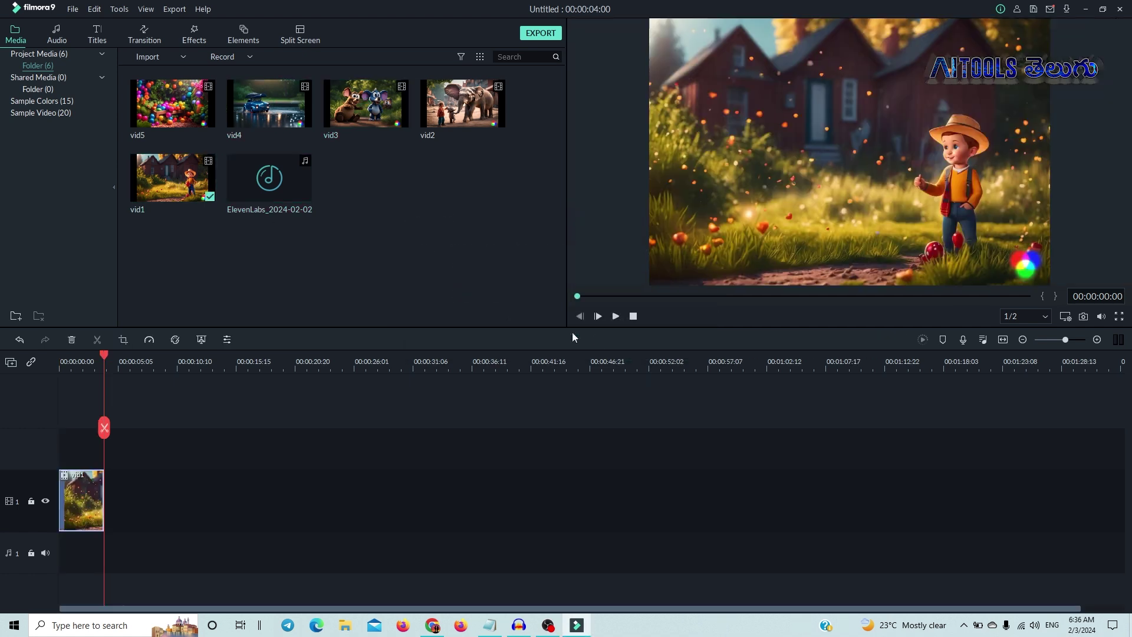
left_click(462, 104)
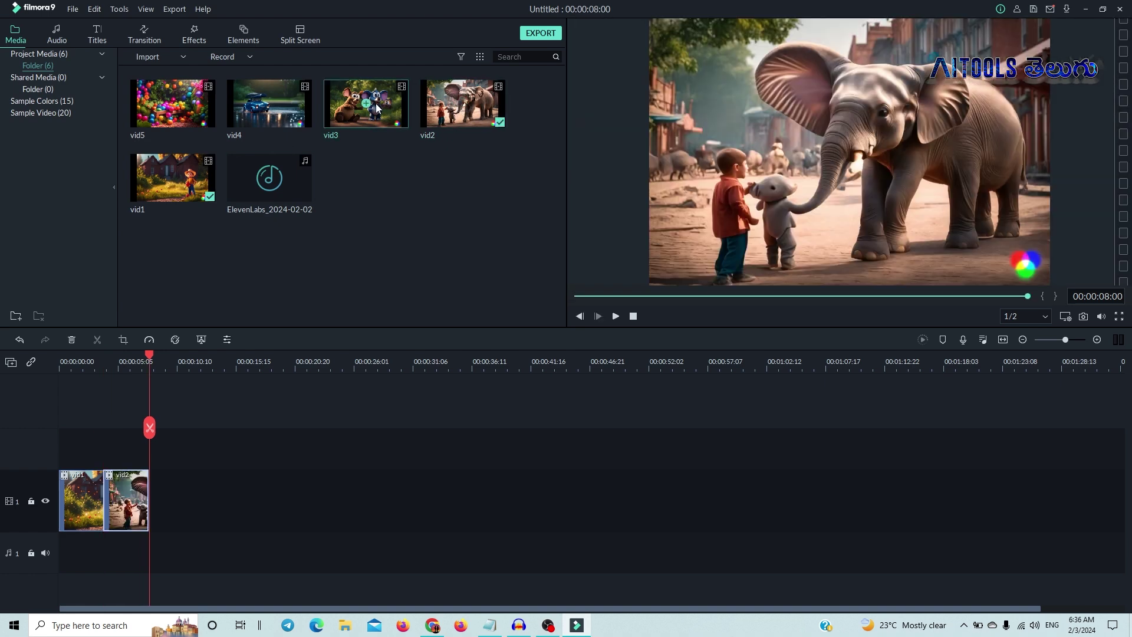
left_click(366, 103)
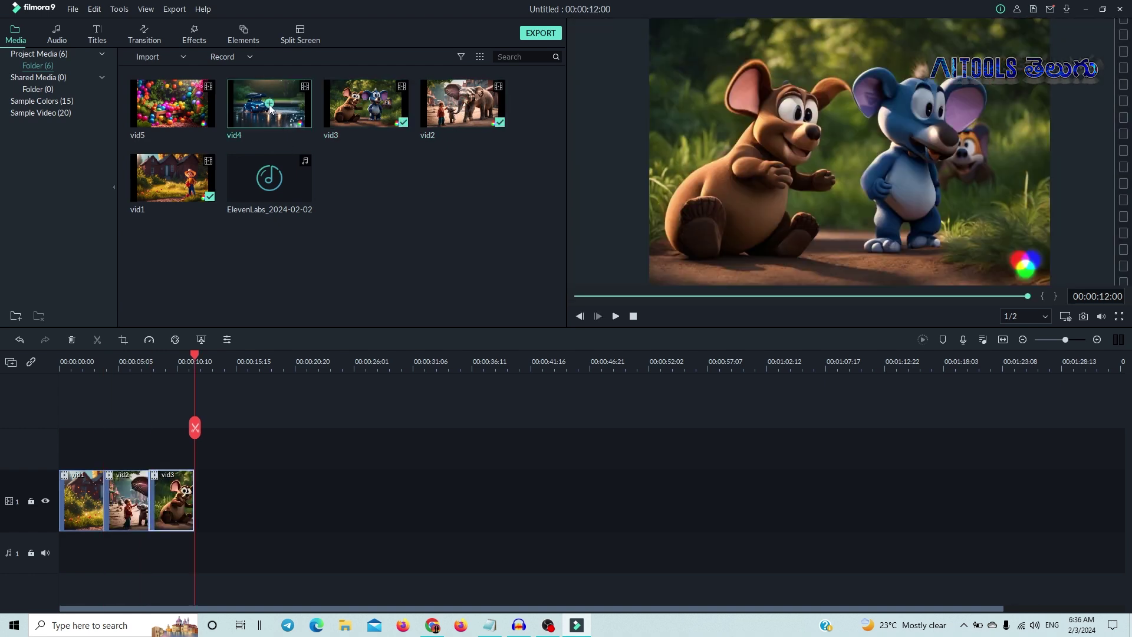
left_click(270, 105)
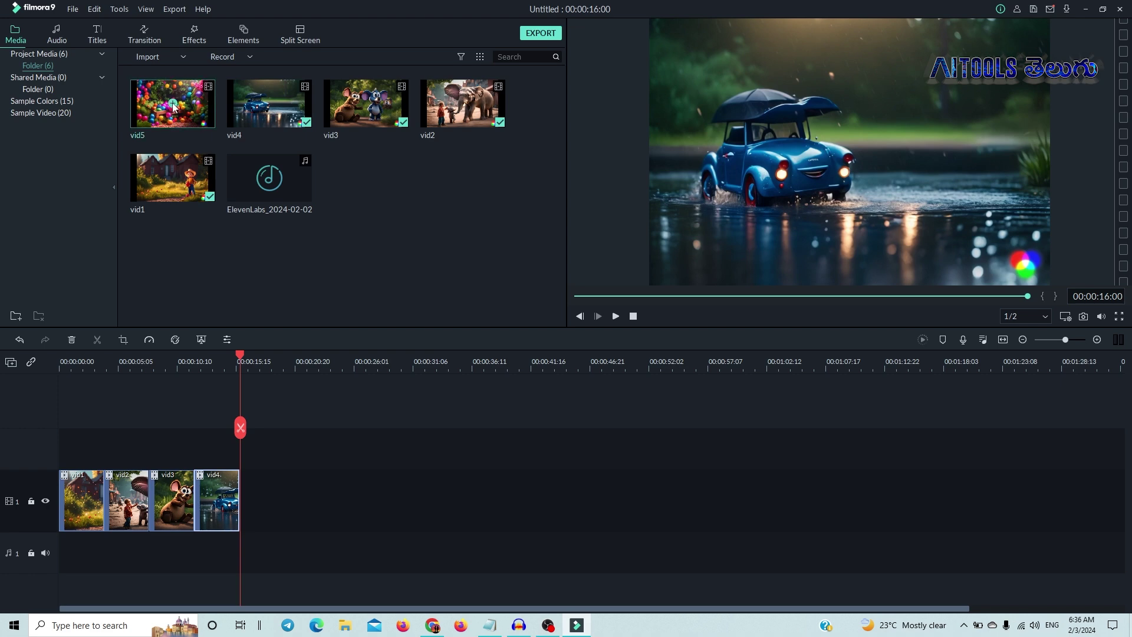
left_click(173, 105)
Add the ElevenLabs narration at the start of the audio track and trim its end to match the end of vid5.
left_click_drag(288, 351, 6, 361)
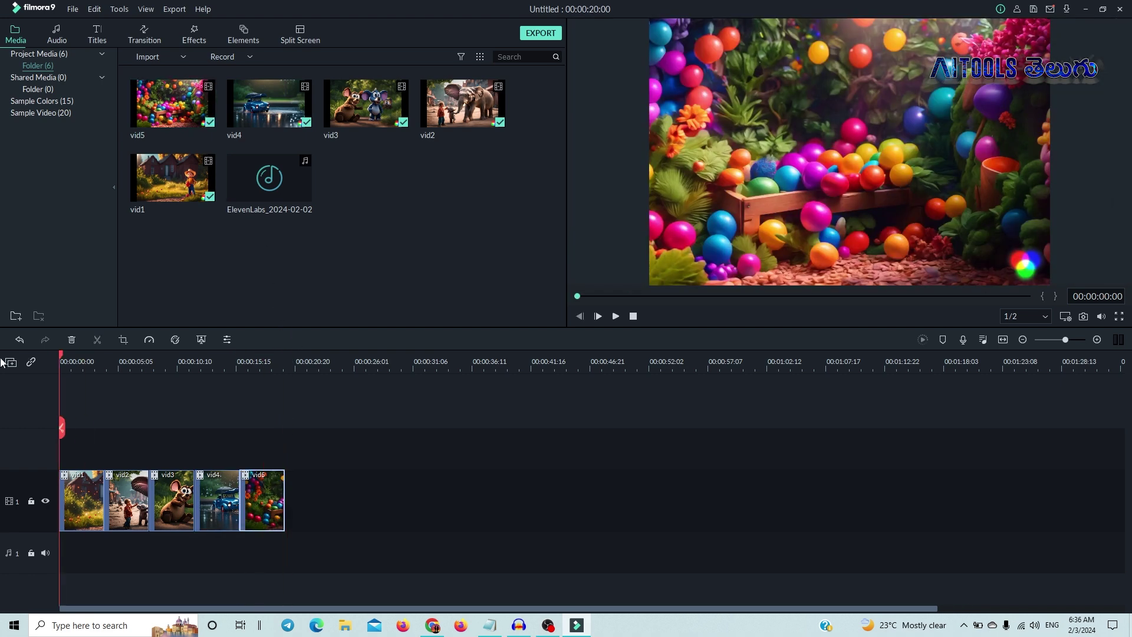
left_click(268, 178)
left_click_drag(557, 547, 285, 519)
Play the assembled timeline to review the clips together with the narration.
left_click_drag(219, 362, 97, 356)
key("space")
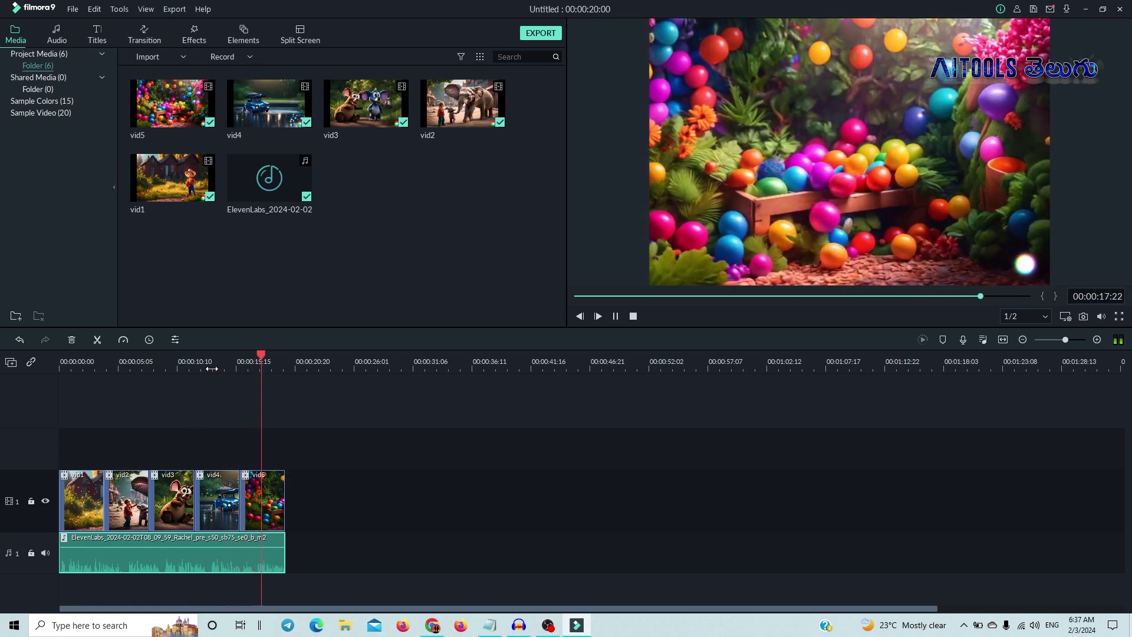
key("space")
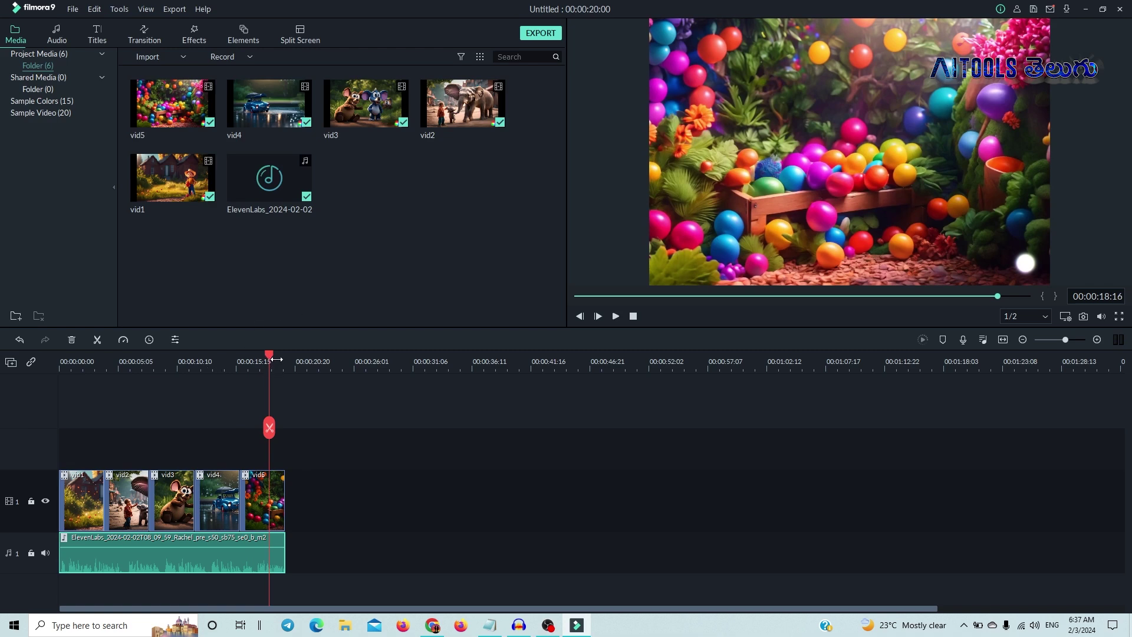
left_click_drag(270, 355, 94, 371)
scroll(195, 397, "up", 5)
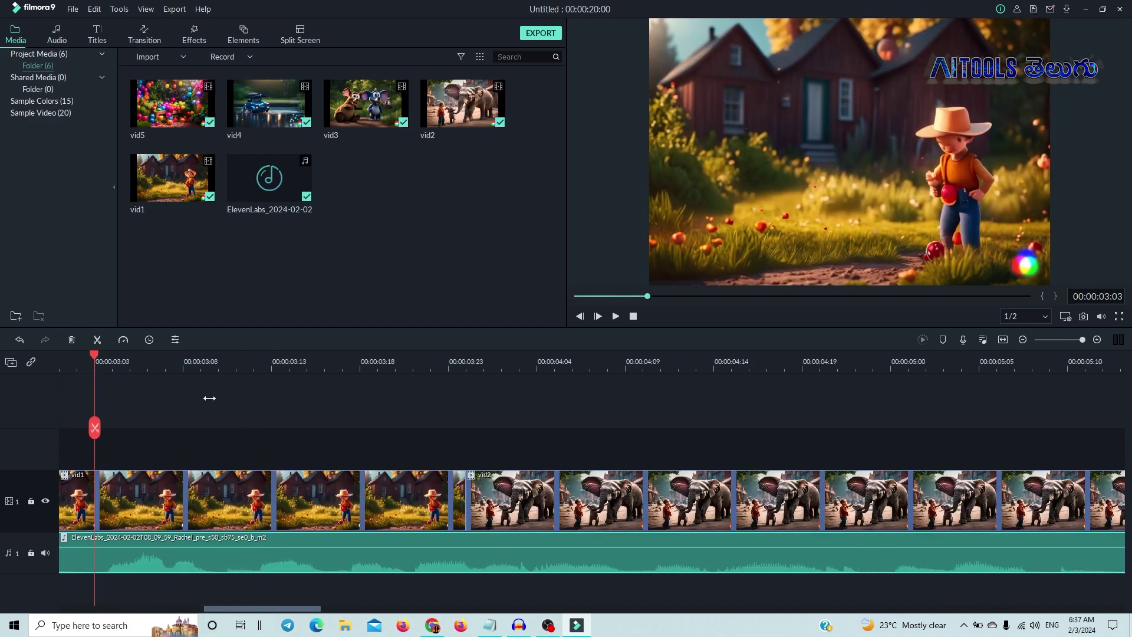
left_click(1063, 340)
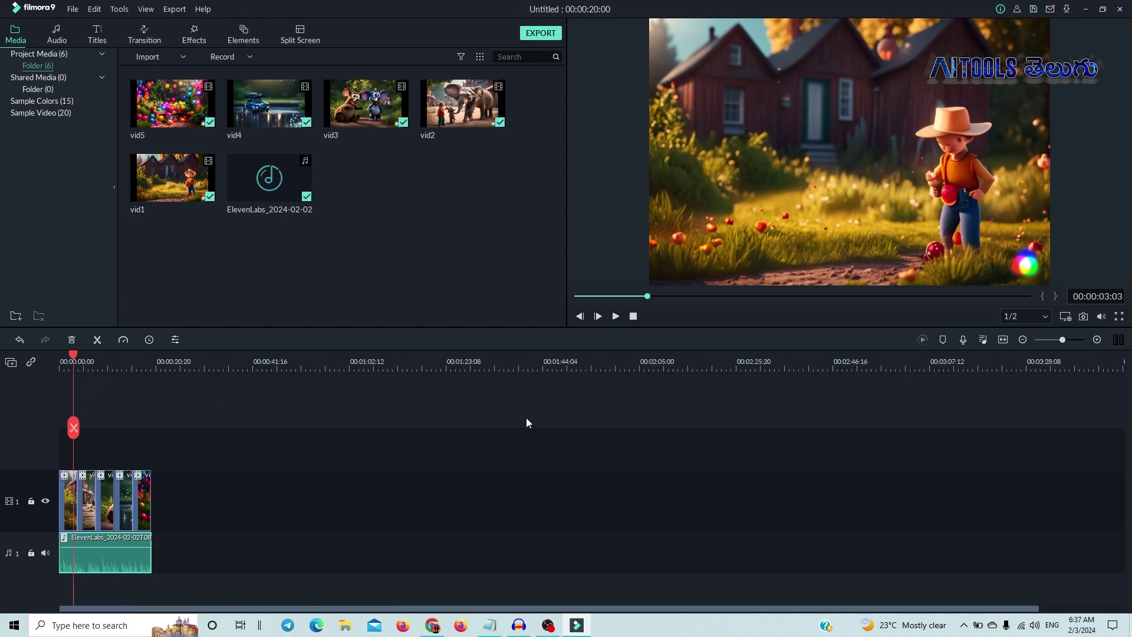
Export the project to the computer as an MP4 named "animated video".
left_click(549, 39)
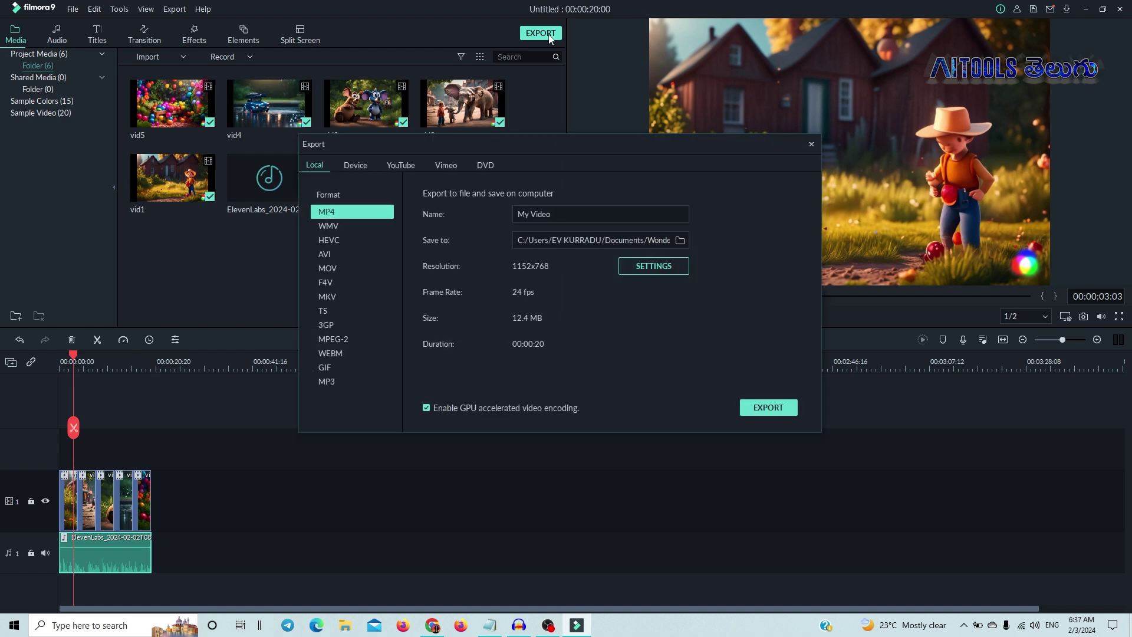
left_click_drag(570, 217, 505, 220)
type("animated video")
left_click(757, 413)
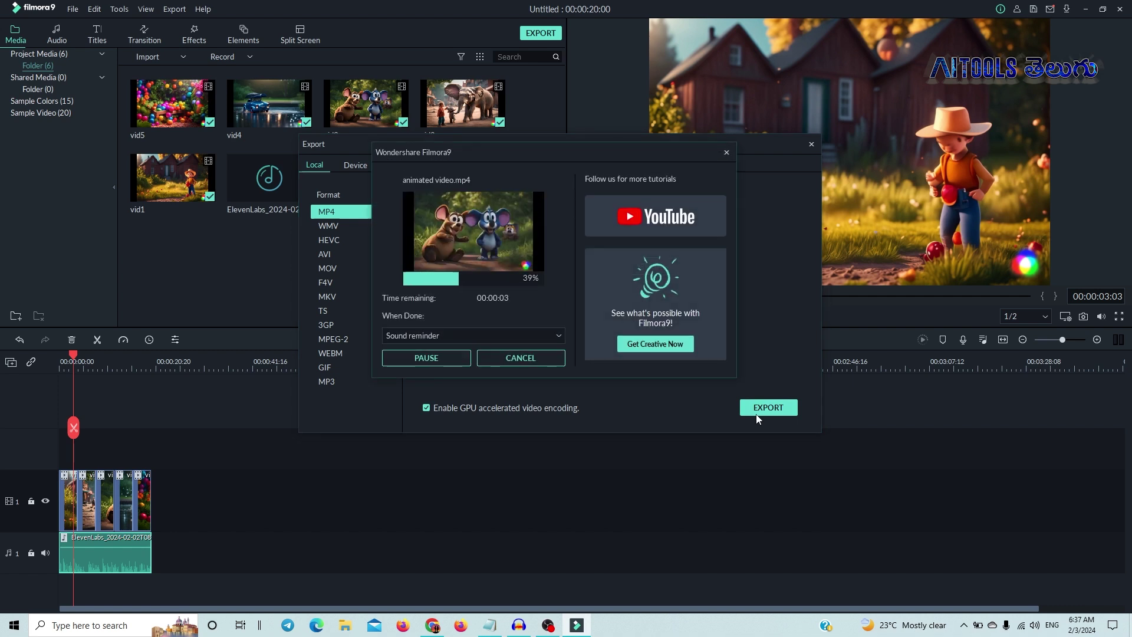
left_click(423, 361)
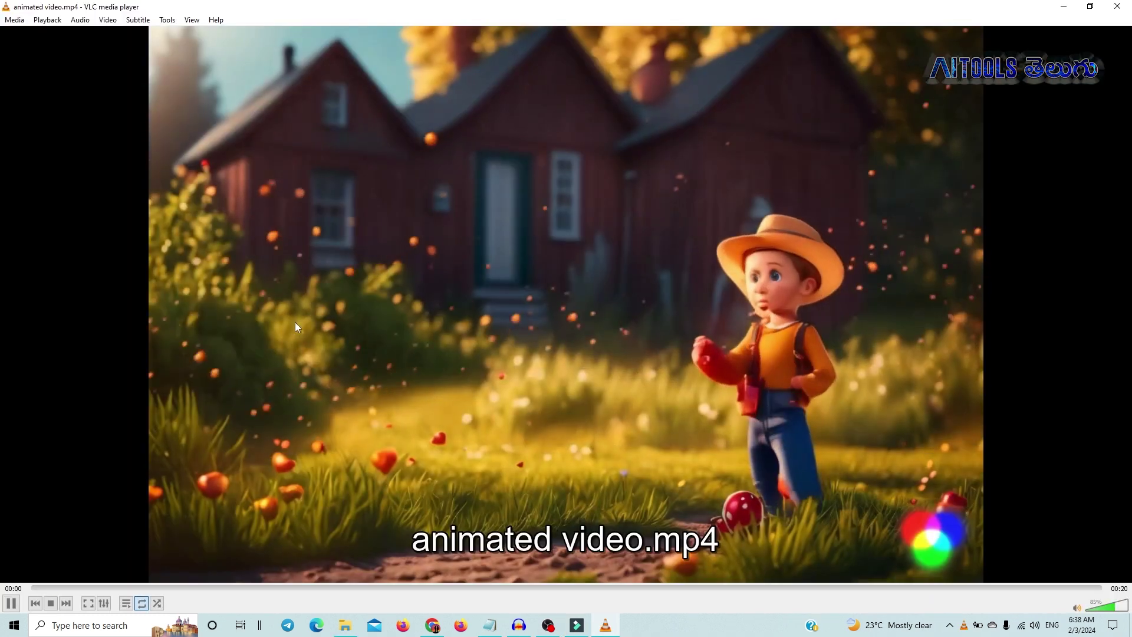
Watch the exported "animated video.mp4" full screen in VLC, pause it near the end and return to the beginning.
double_click(295, 322)
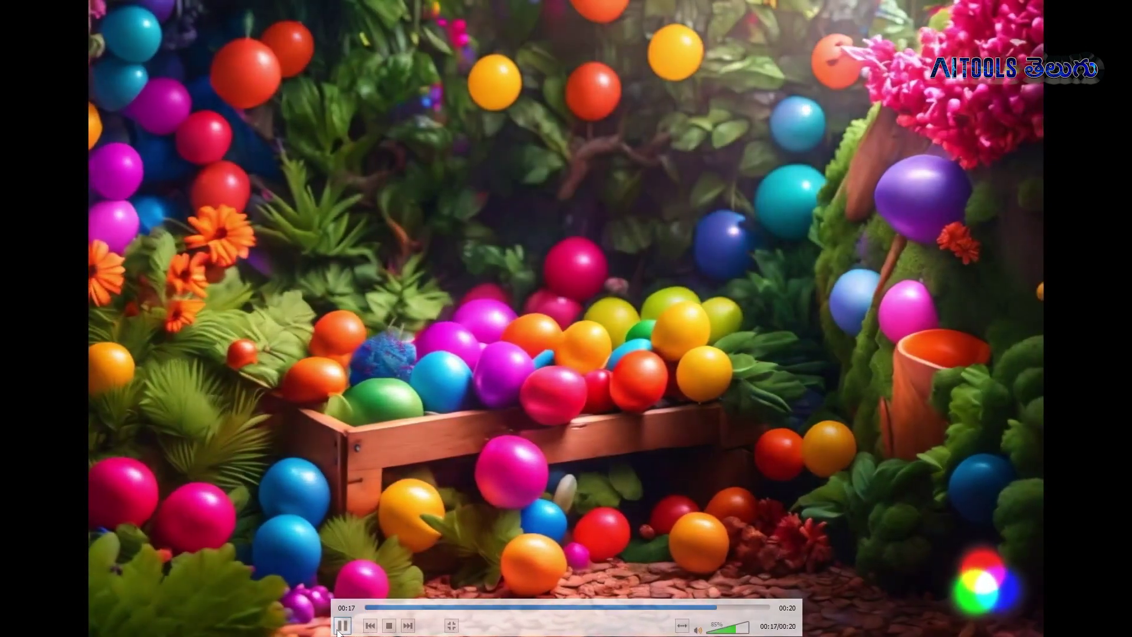
left_click(341, 626)
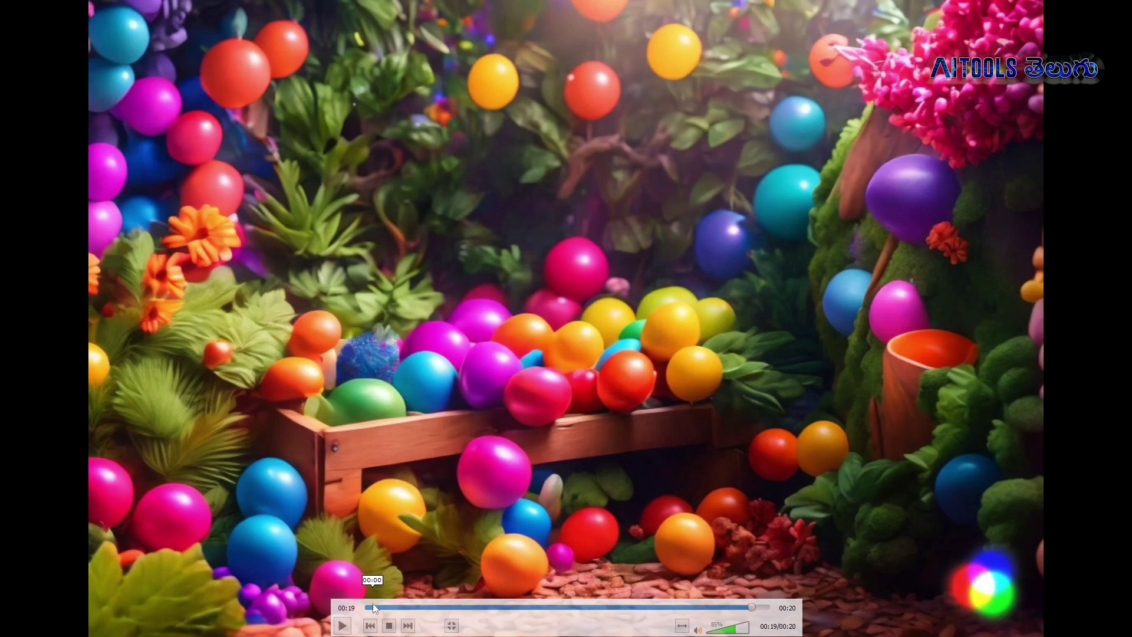
left_click(374, 608)
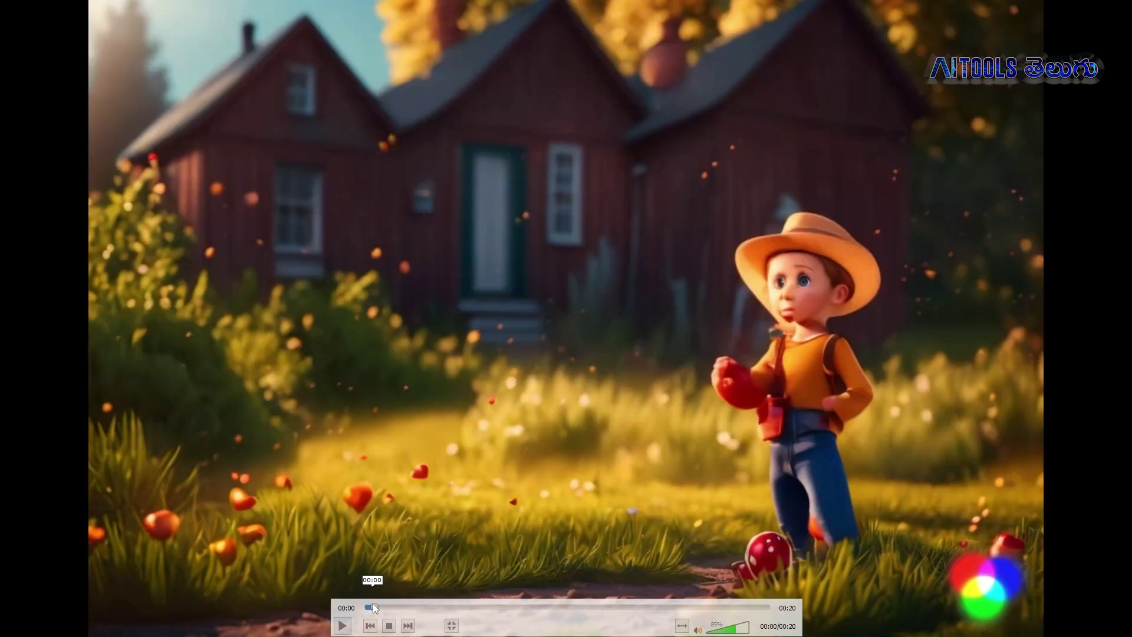